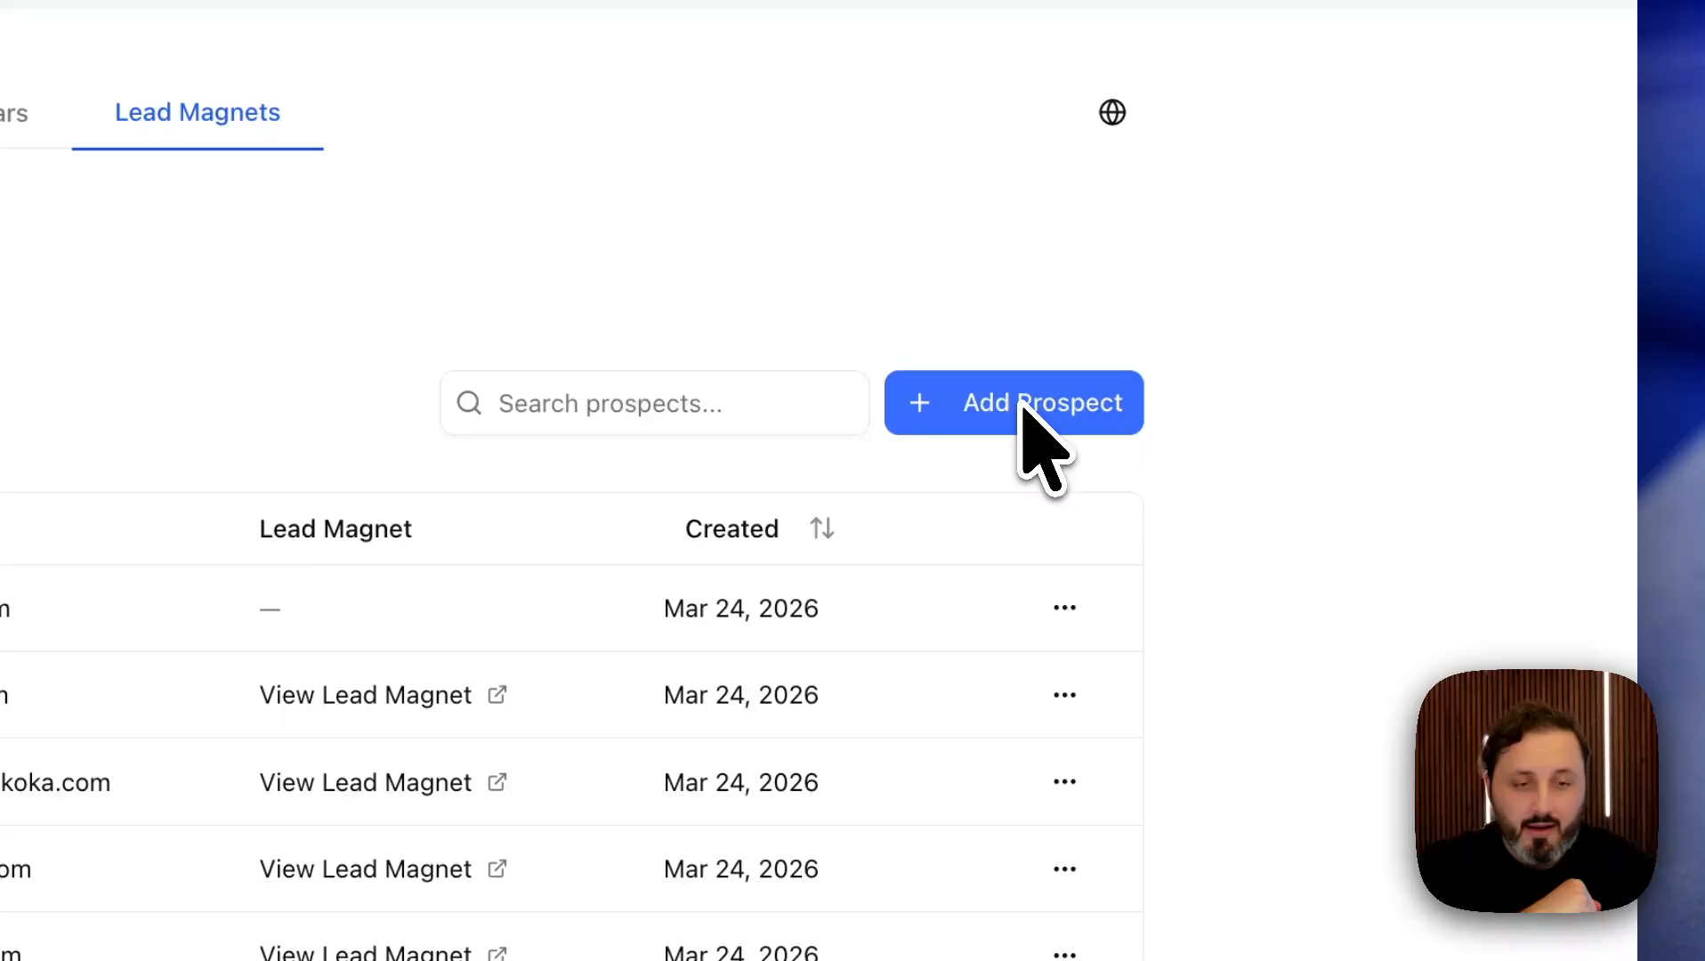
pyautogui.click(1340, 382)
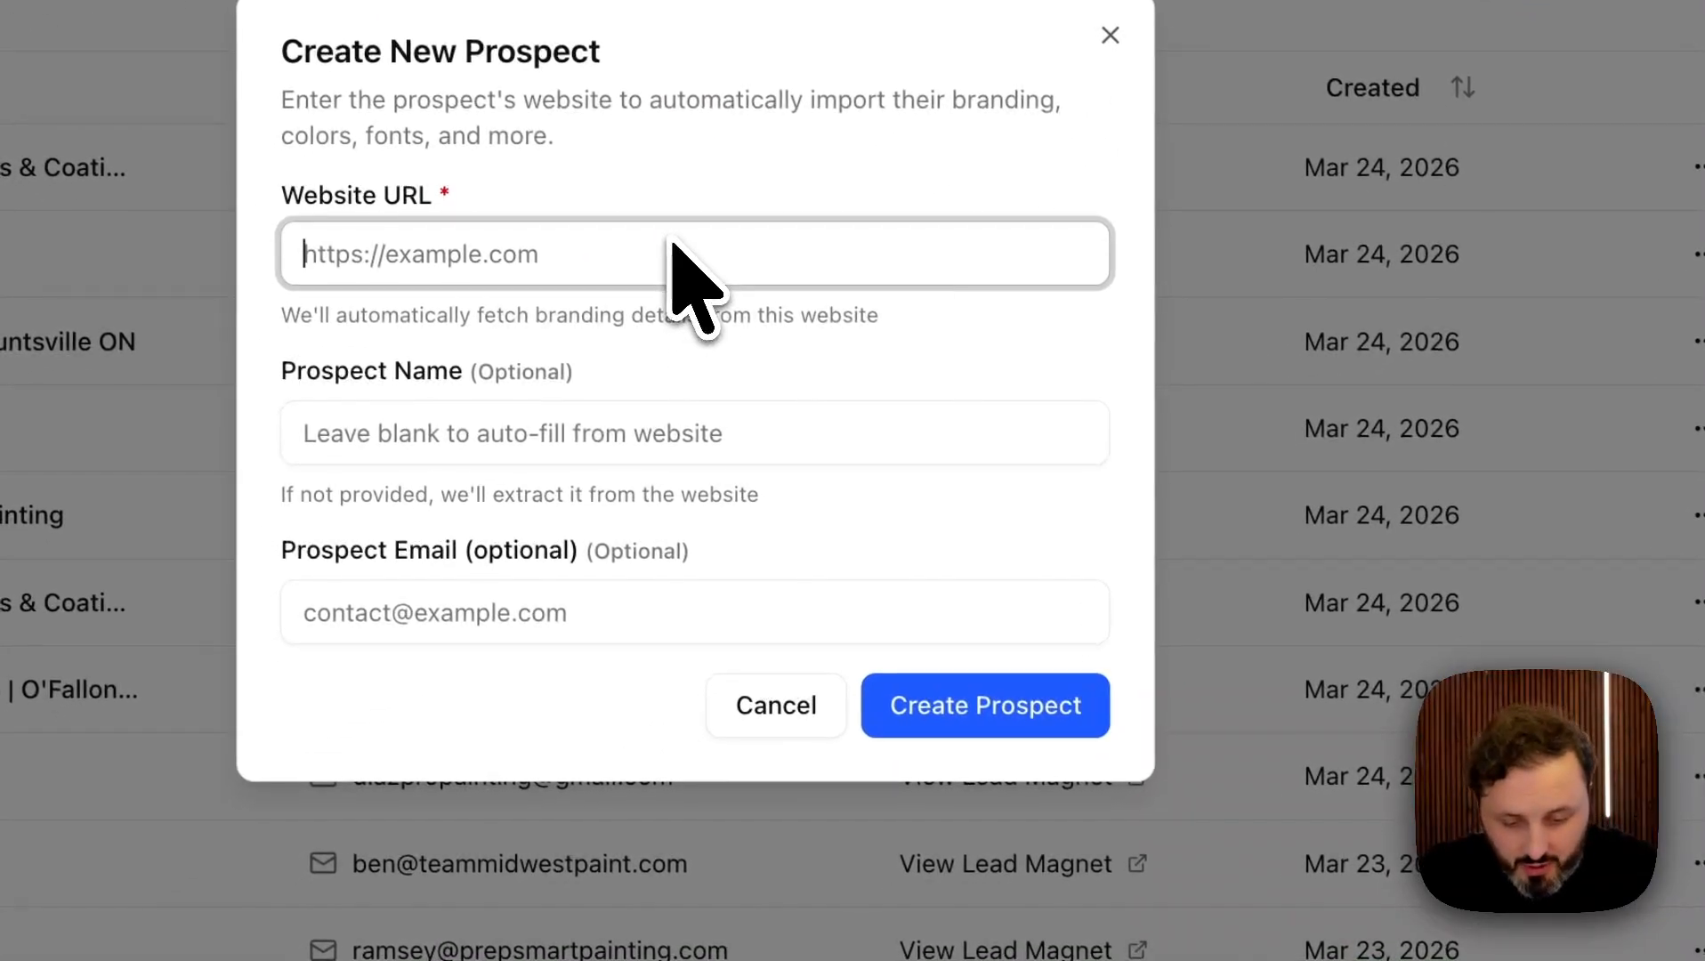
pyautogui.write('https://painterpro.com')
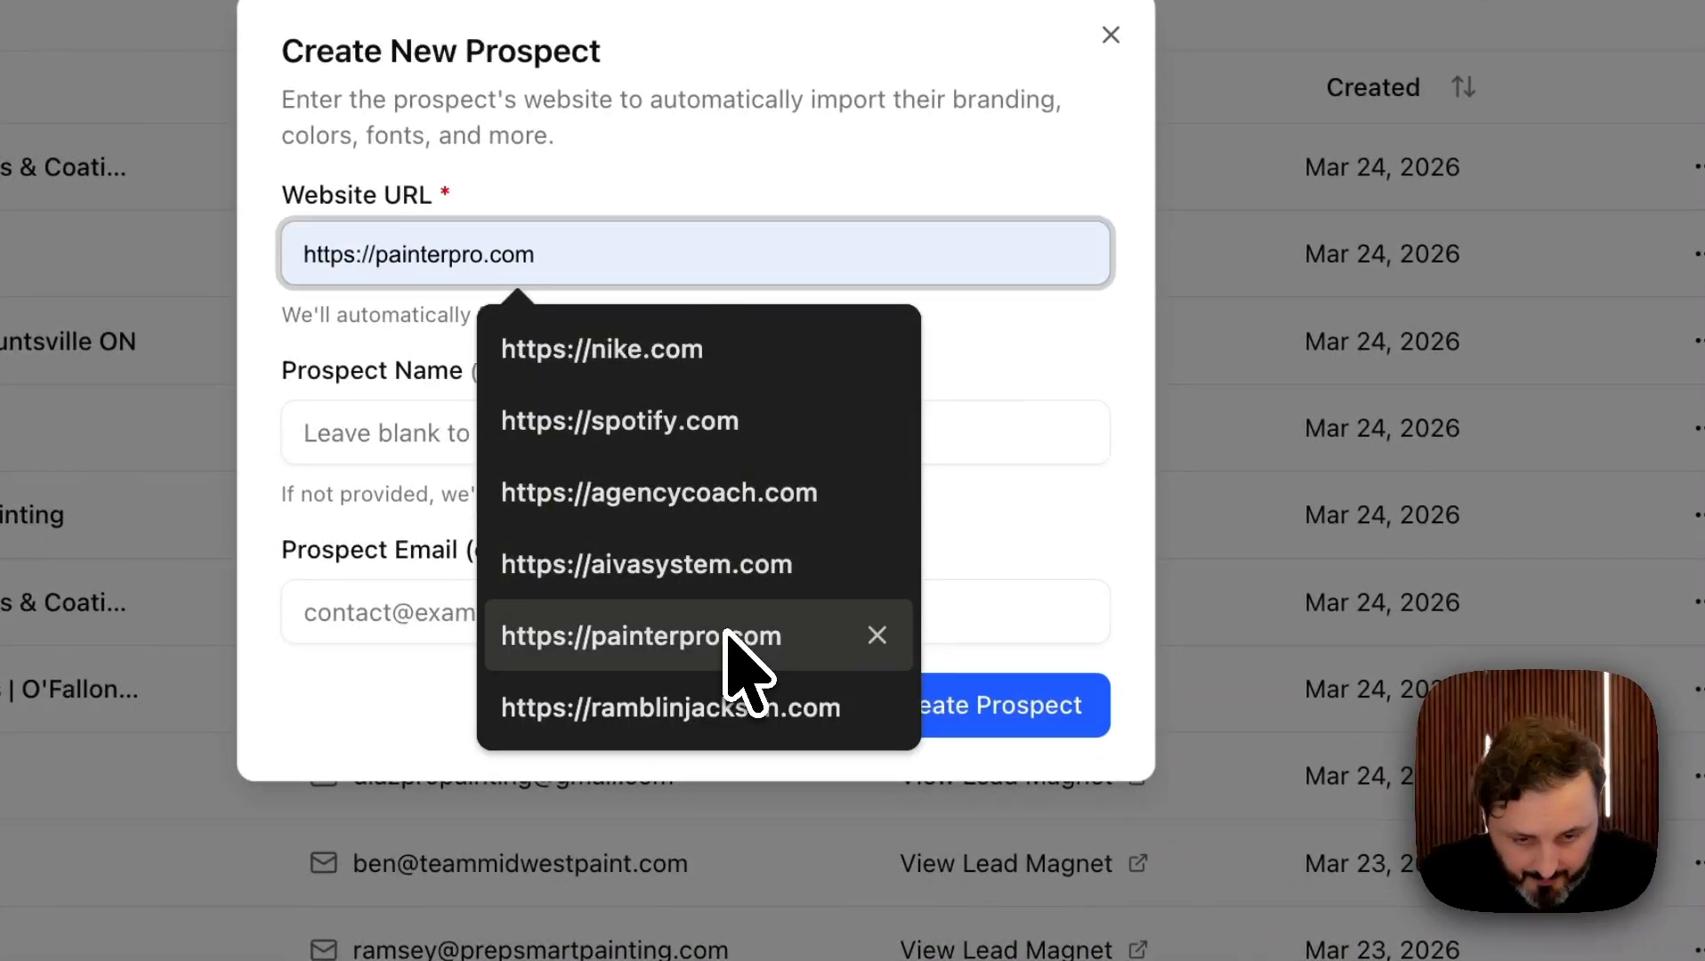
pyautogui.click(725, 637)
pyautogui.click(686, 612)
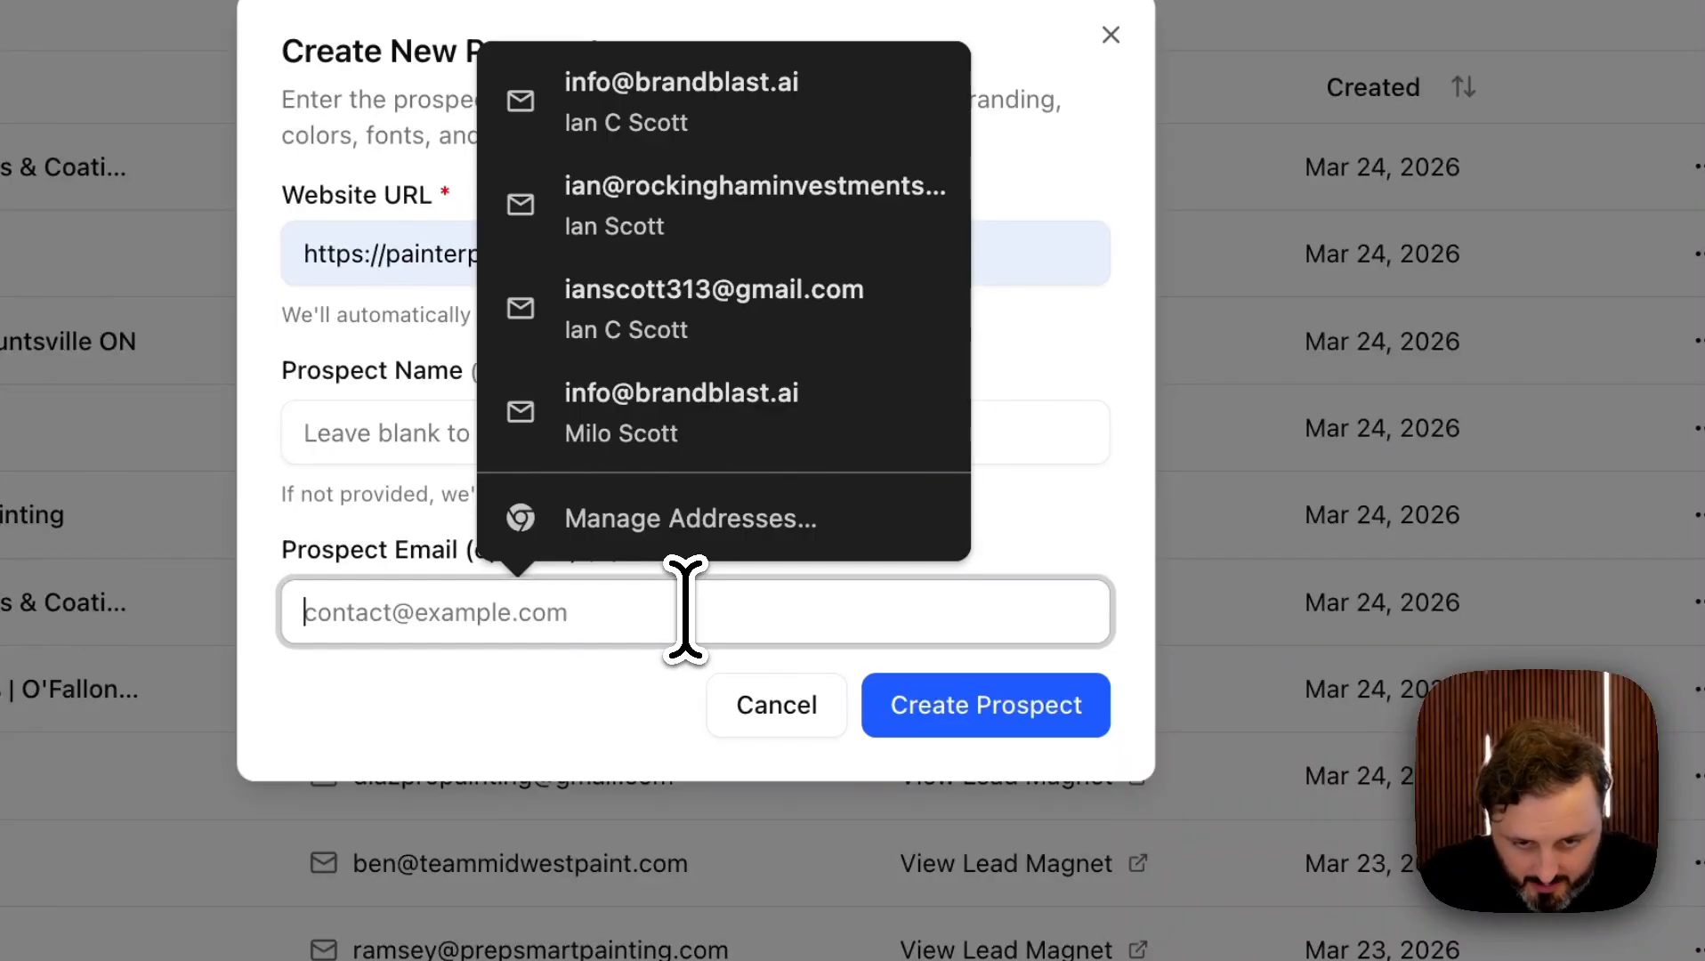
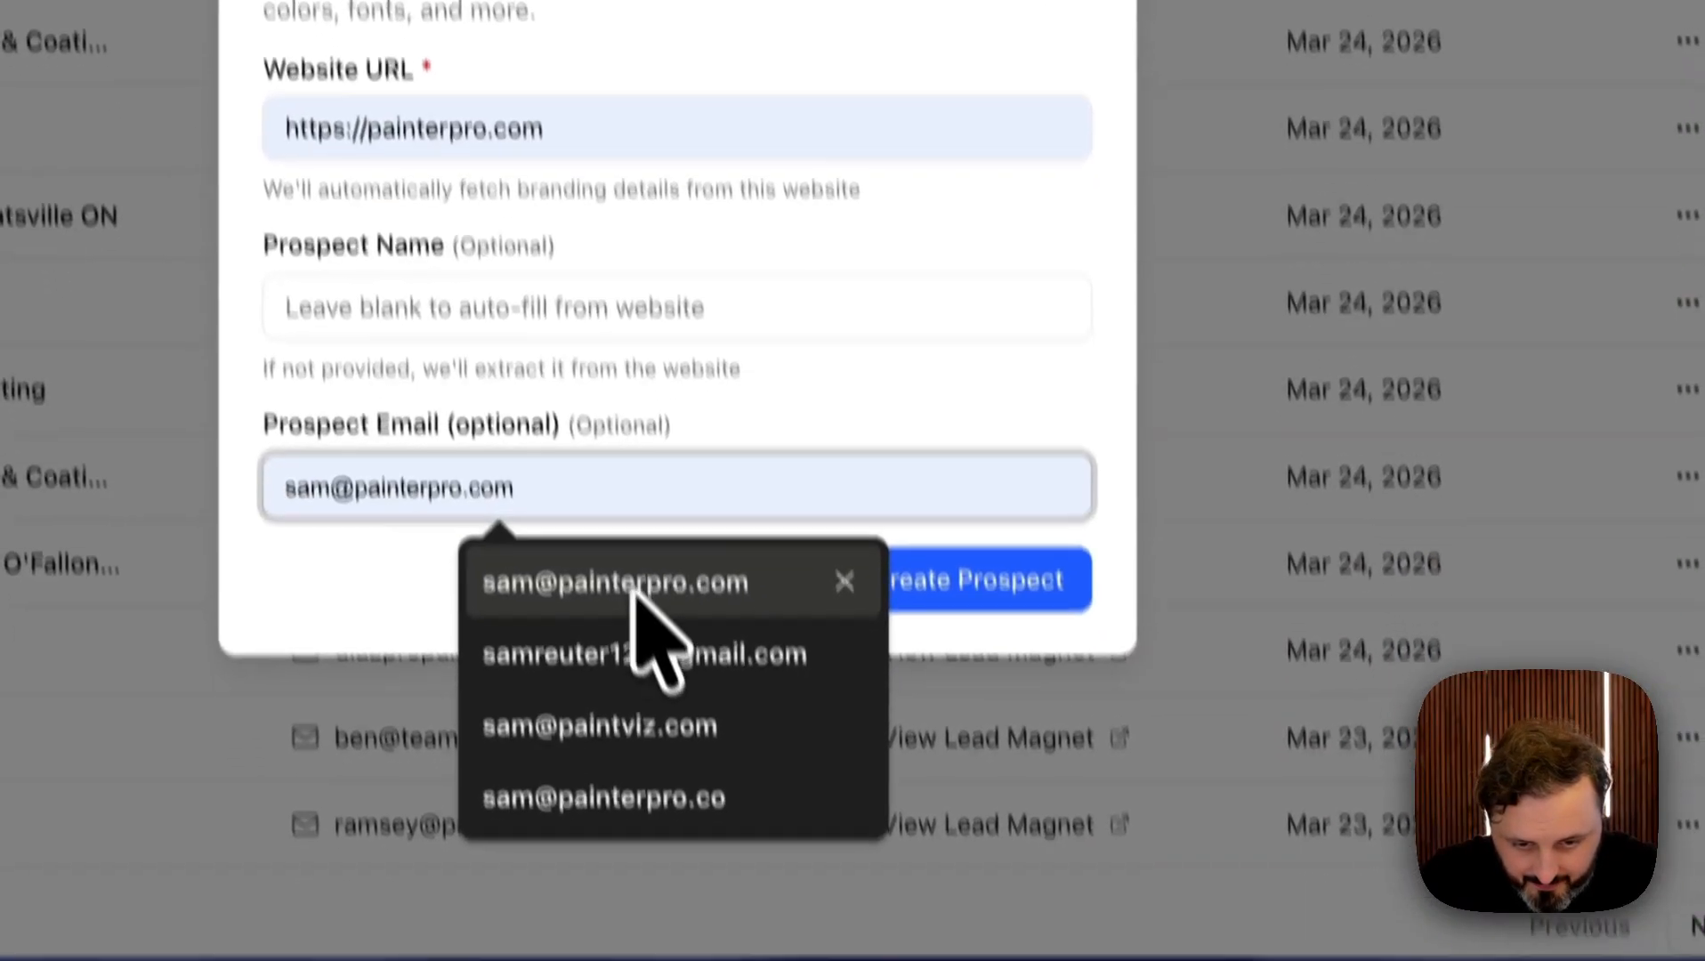
pyautogui.click(670, 712)
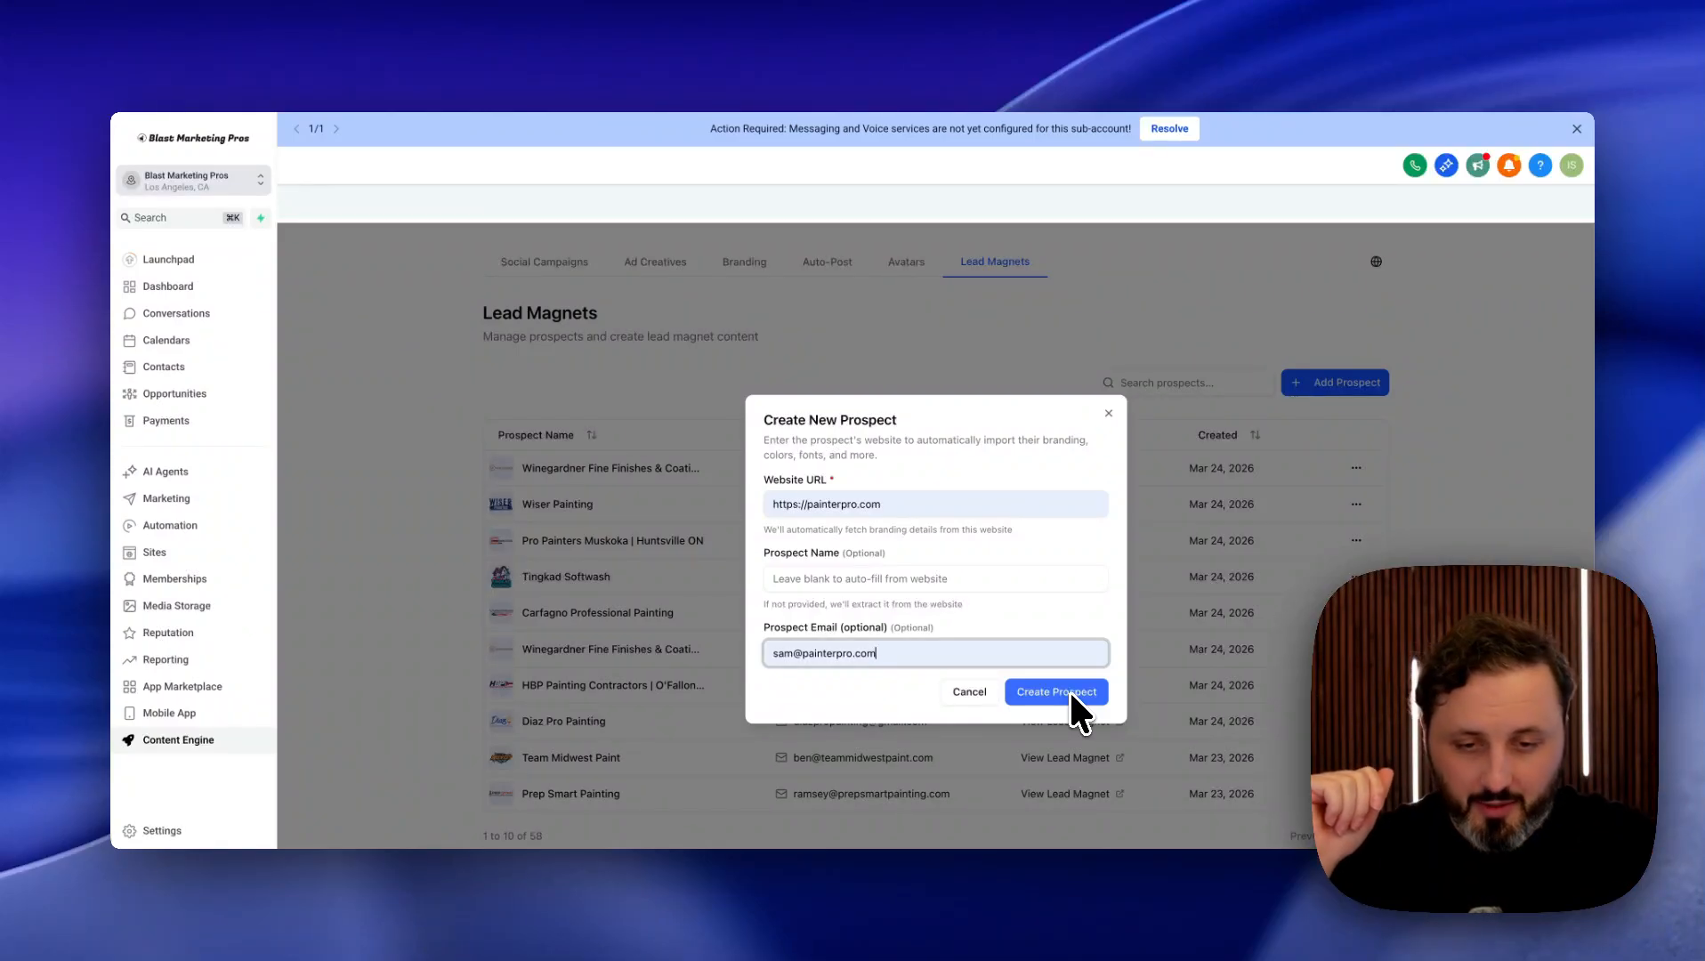
pyautogui.click(1064, 692)
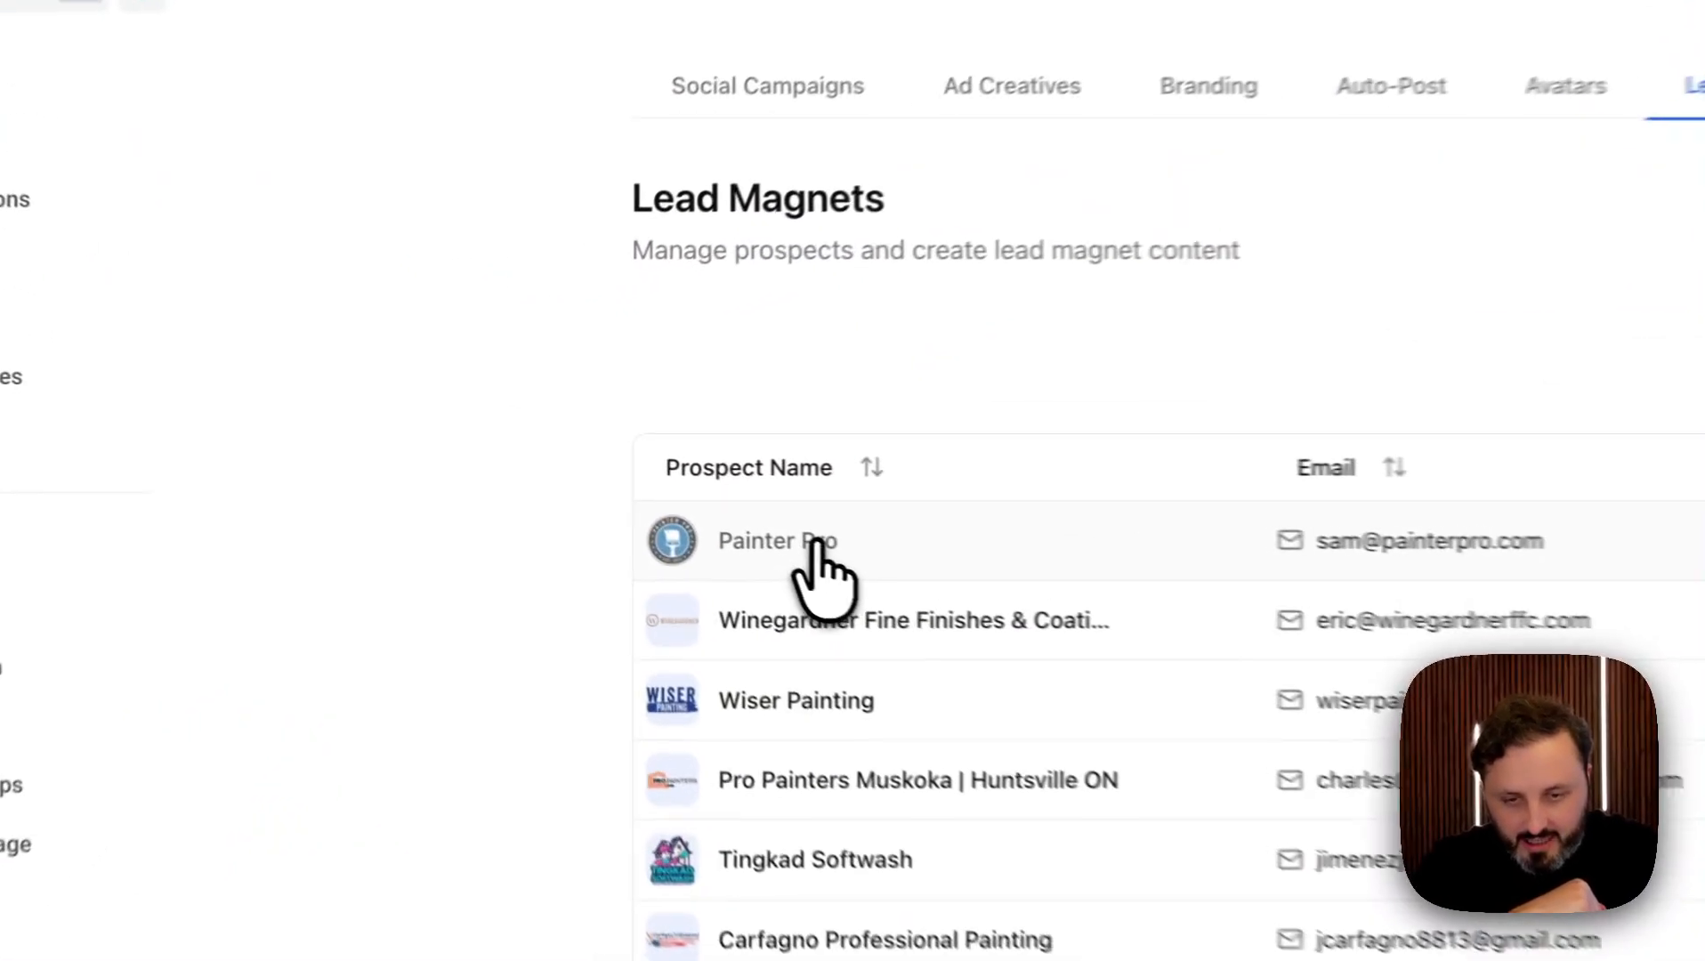
# Review Painter Pro's Branding tab: business details, brand description, Poppins fonts and primary color #094e67.
pyautogui.click(576, 469)
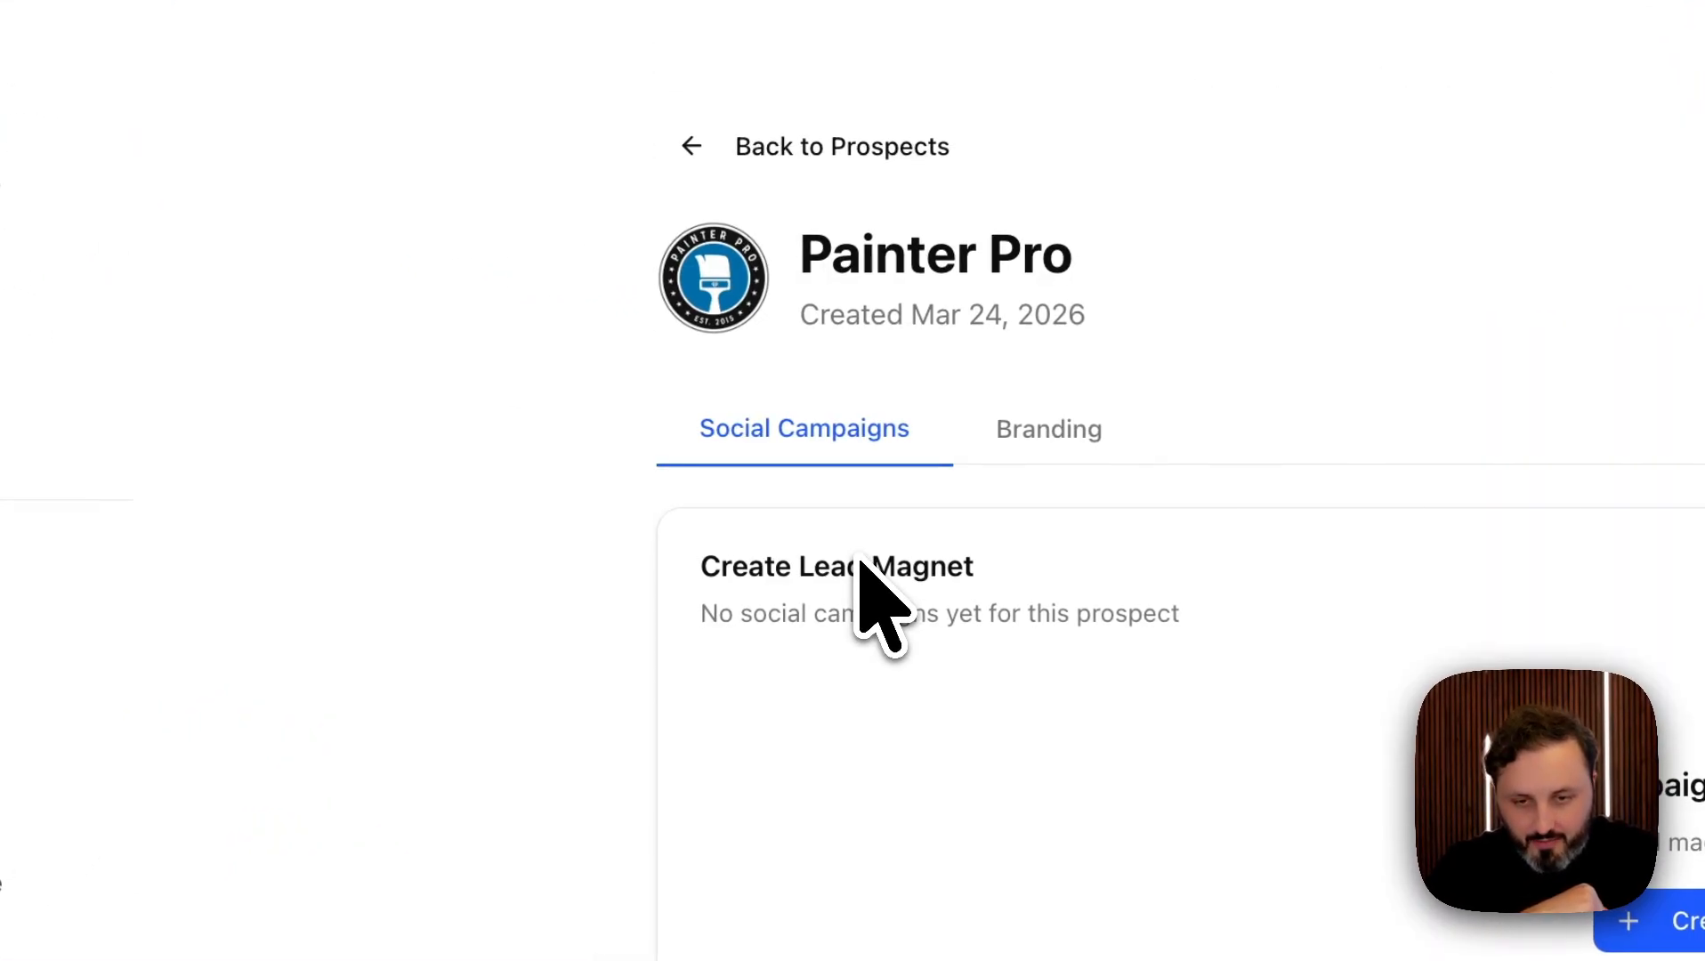
pyautogui.click(1050, 436)
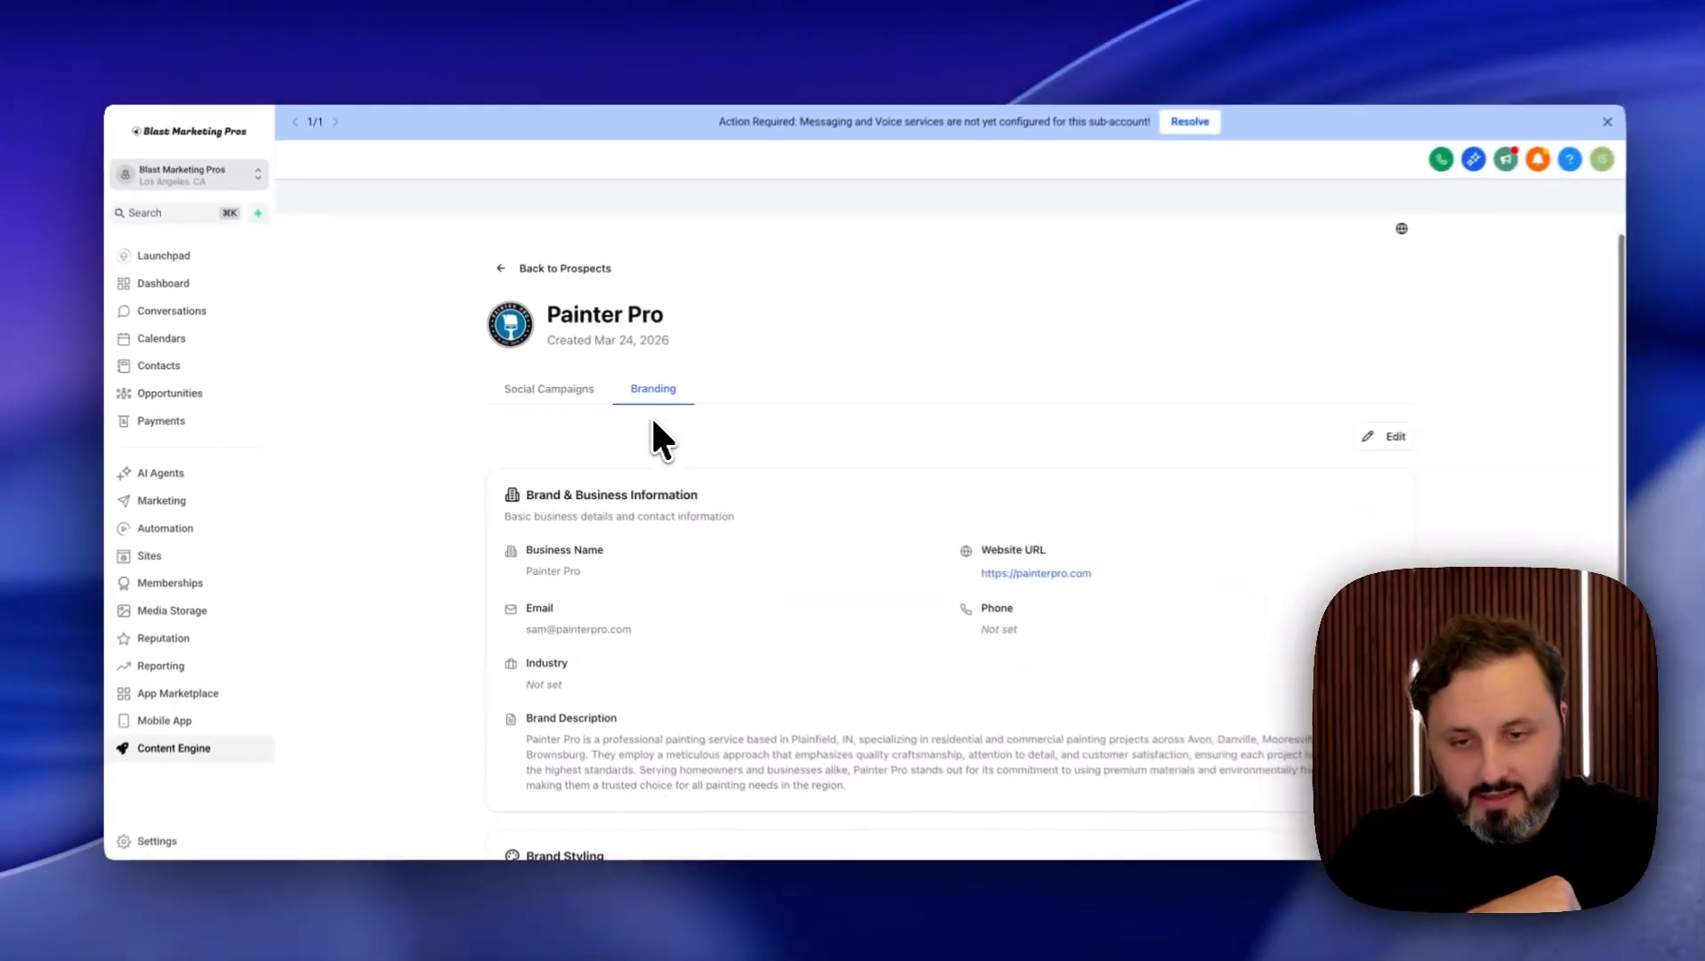
pyautogui.scroll(-3, 720, 429)
pyautogui.scroll(-3, 669, 449)
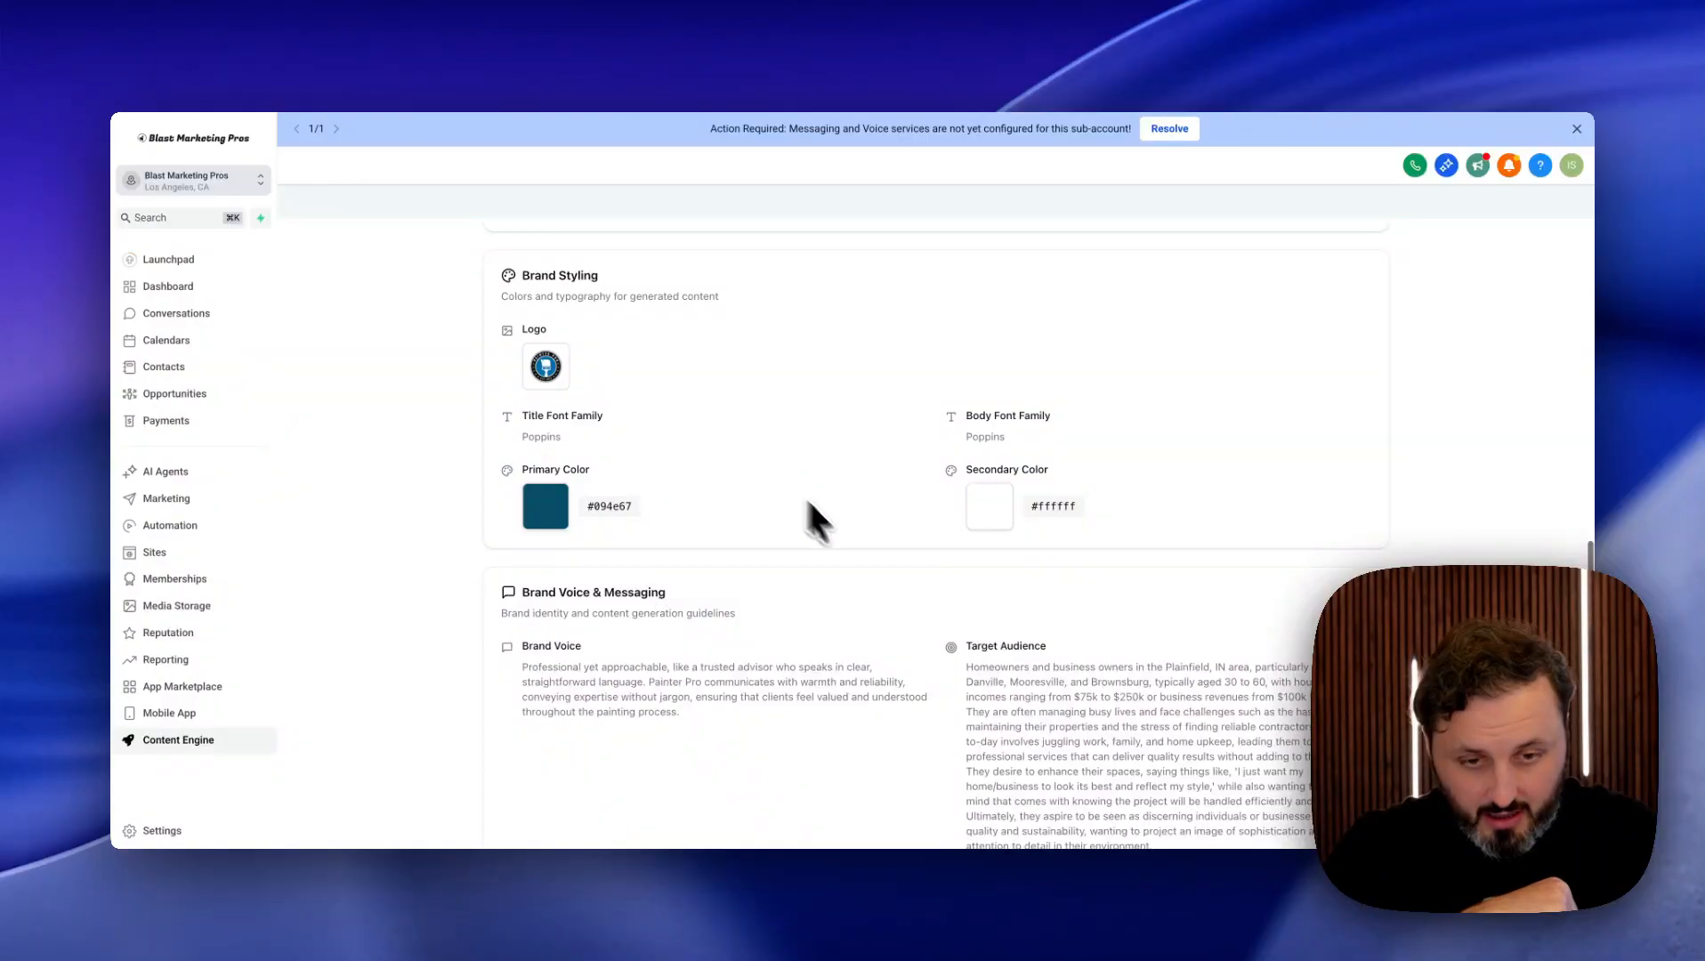
pyautogui.scroll(1, 725, 534)
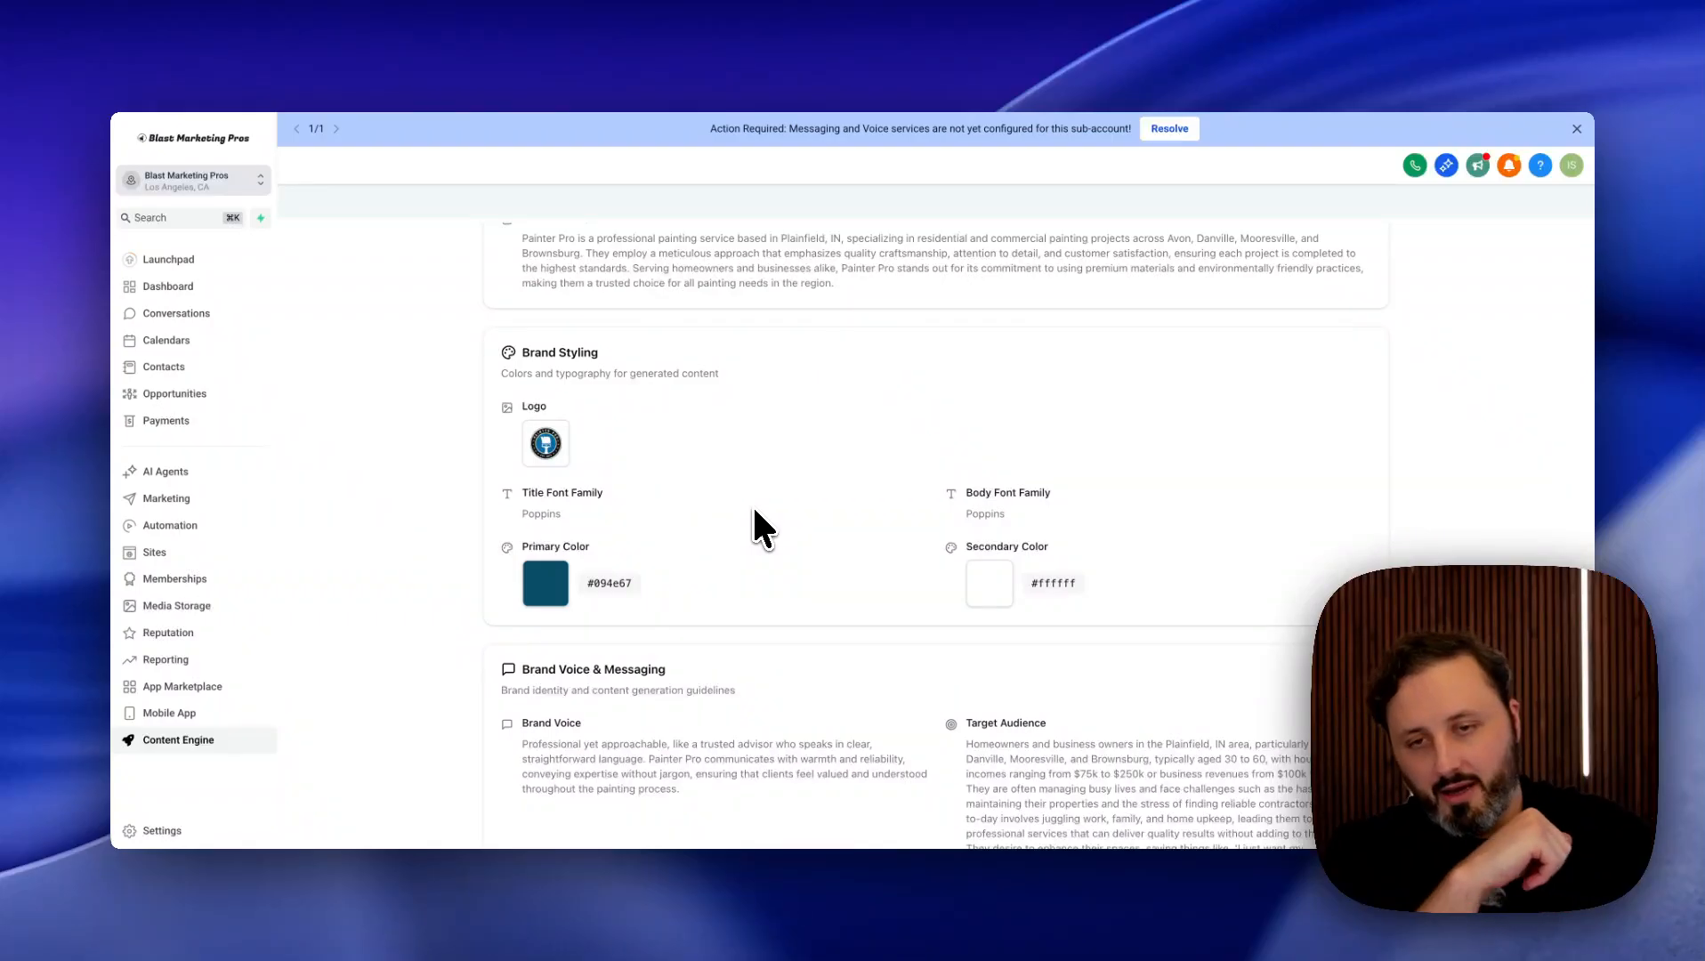
pyautogui.scroll(3, 755, 511)
pyautogui.scroll(1, 755, 512)
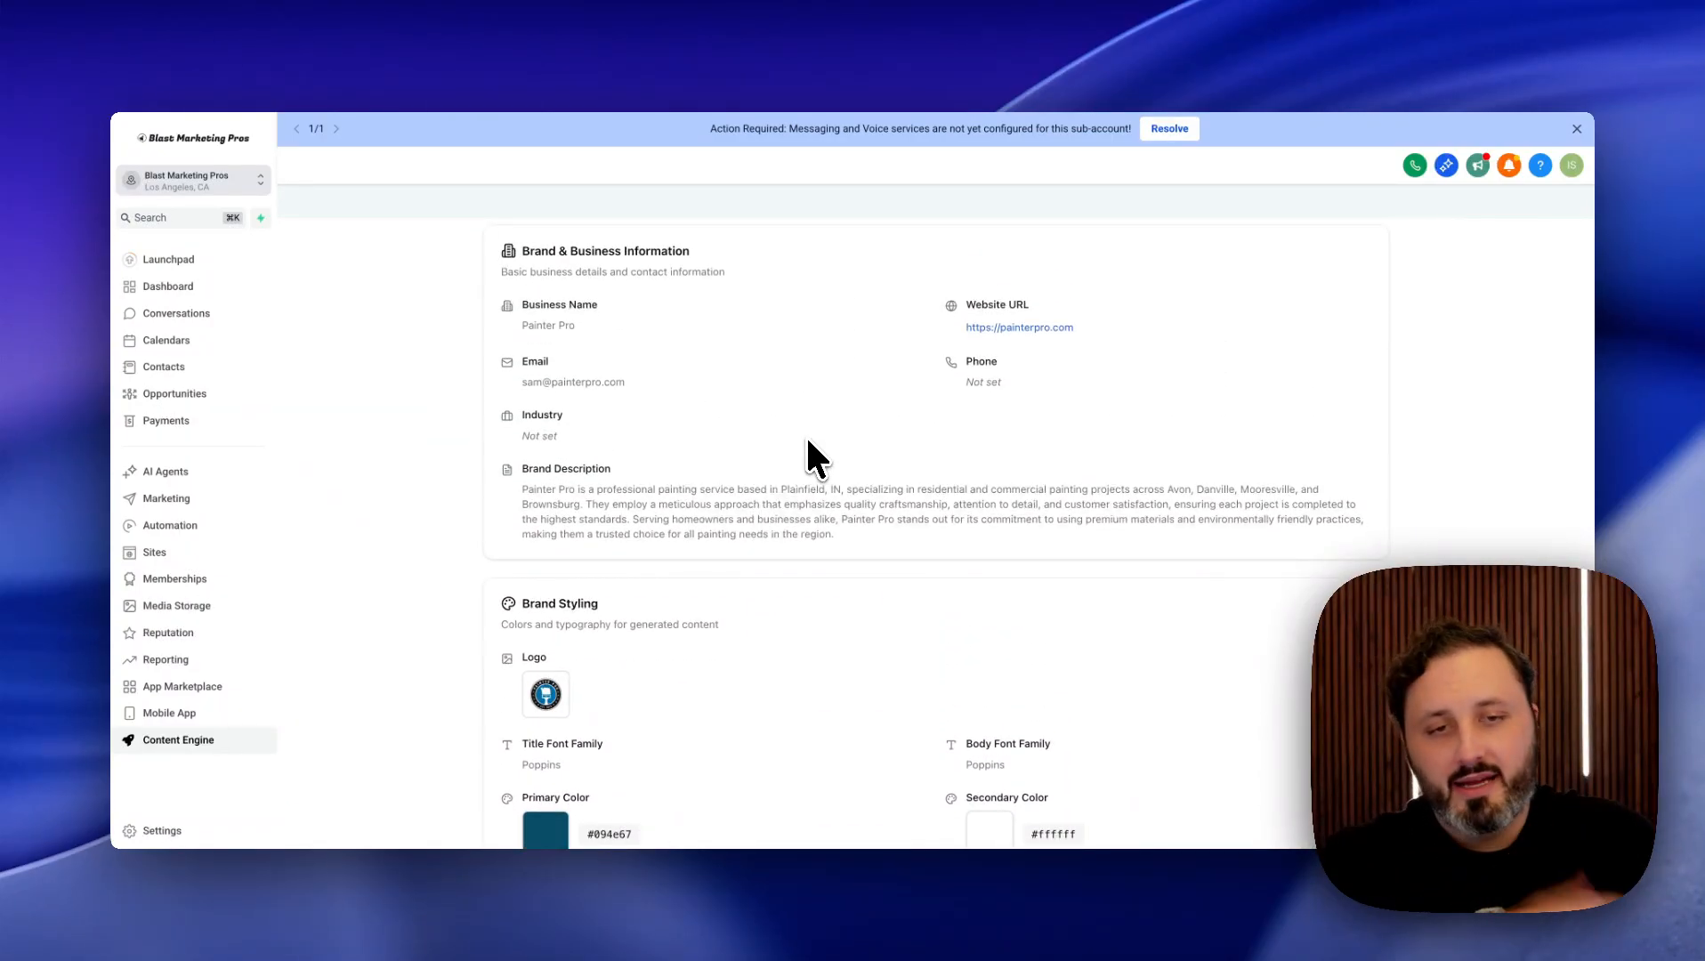
pyautogui.scroll(1, 808, 441)
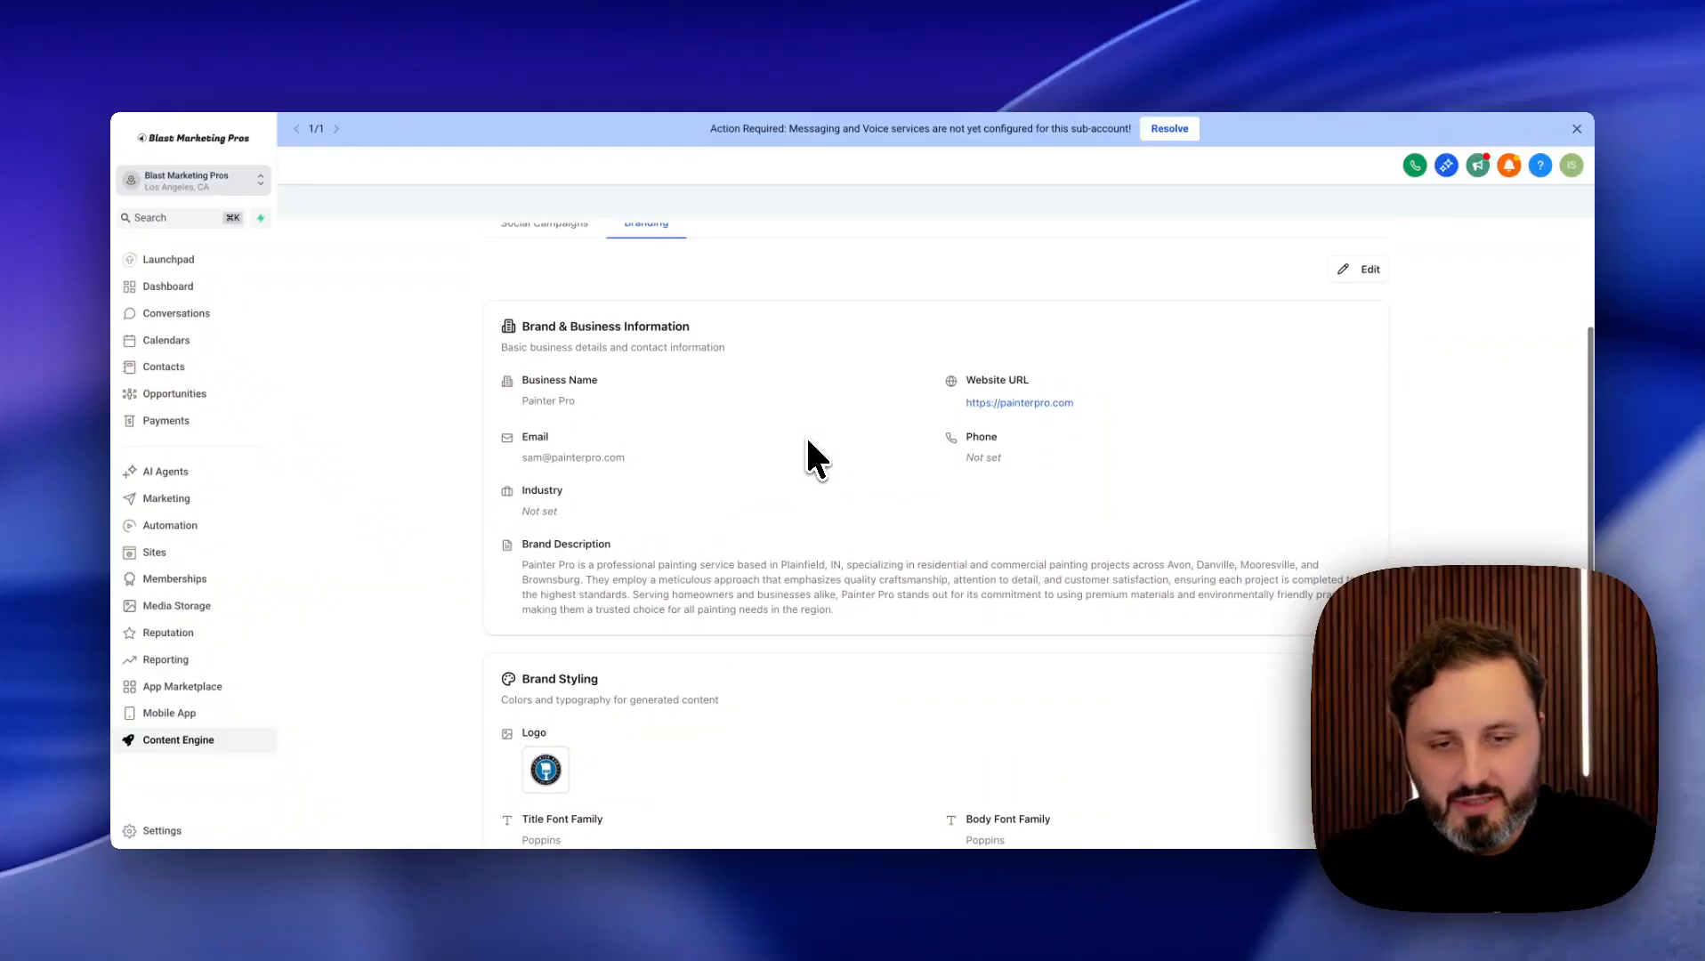
pyautogui.scroll(-3, 808, 441)
pyautogui.scroll(5, 808, 442)
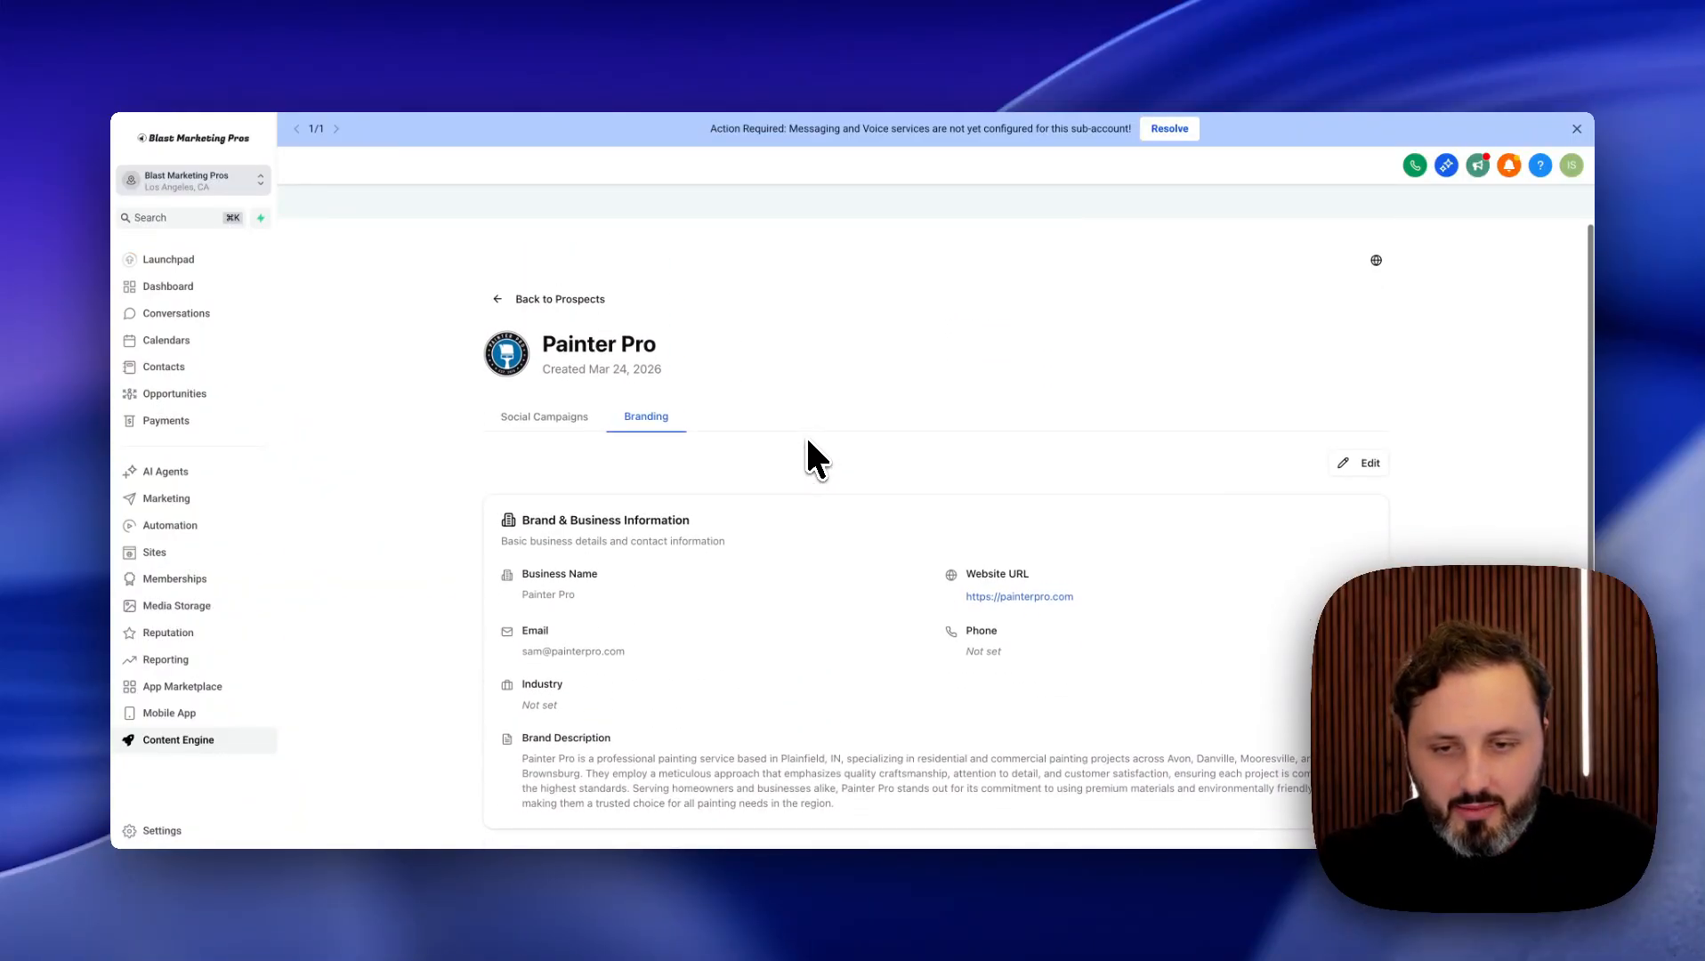
# Start a Painter Pro lead magnet from Social Campaigns, keeping the default name and Hybrid Mix.
pyautogui.click(543, 419)
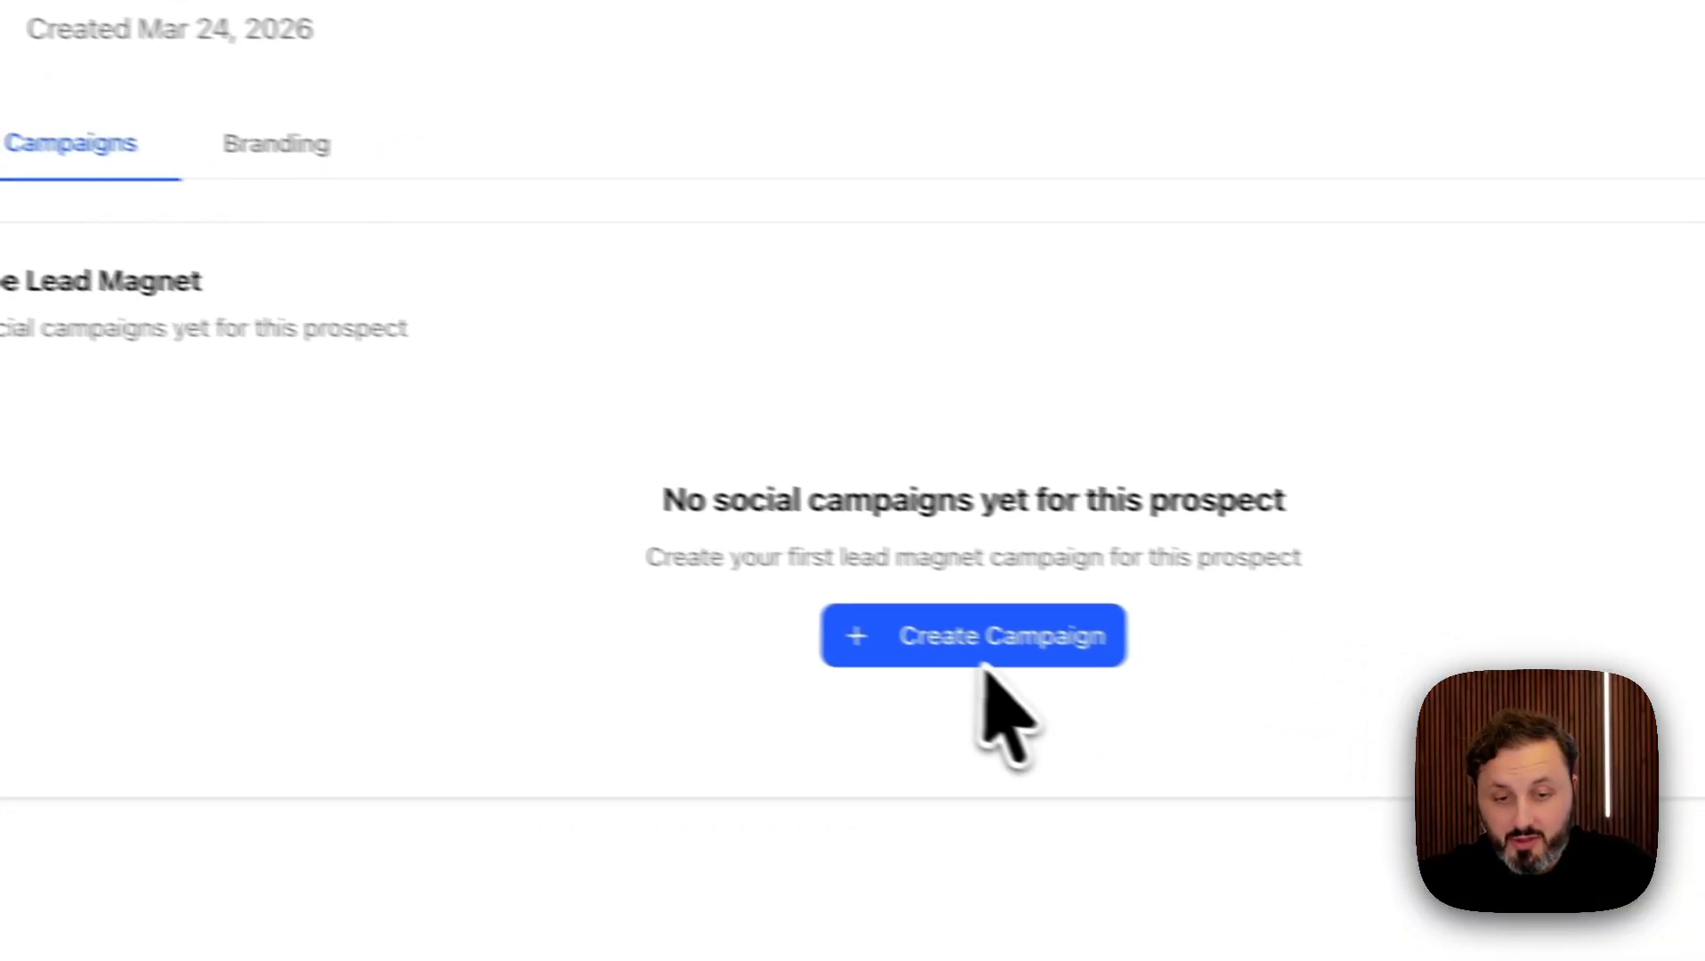
pyautogui.click(983, 657)
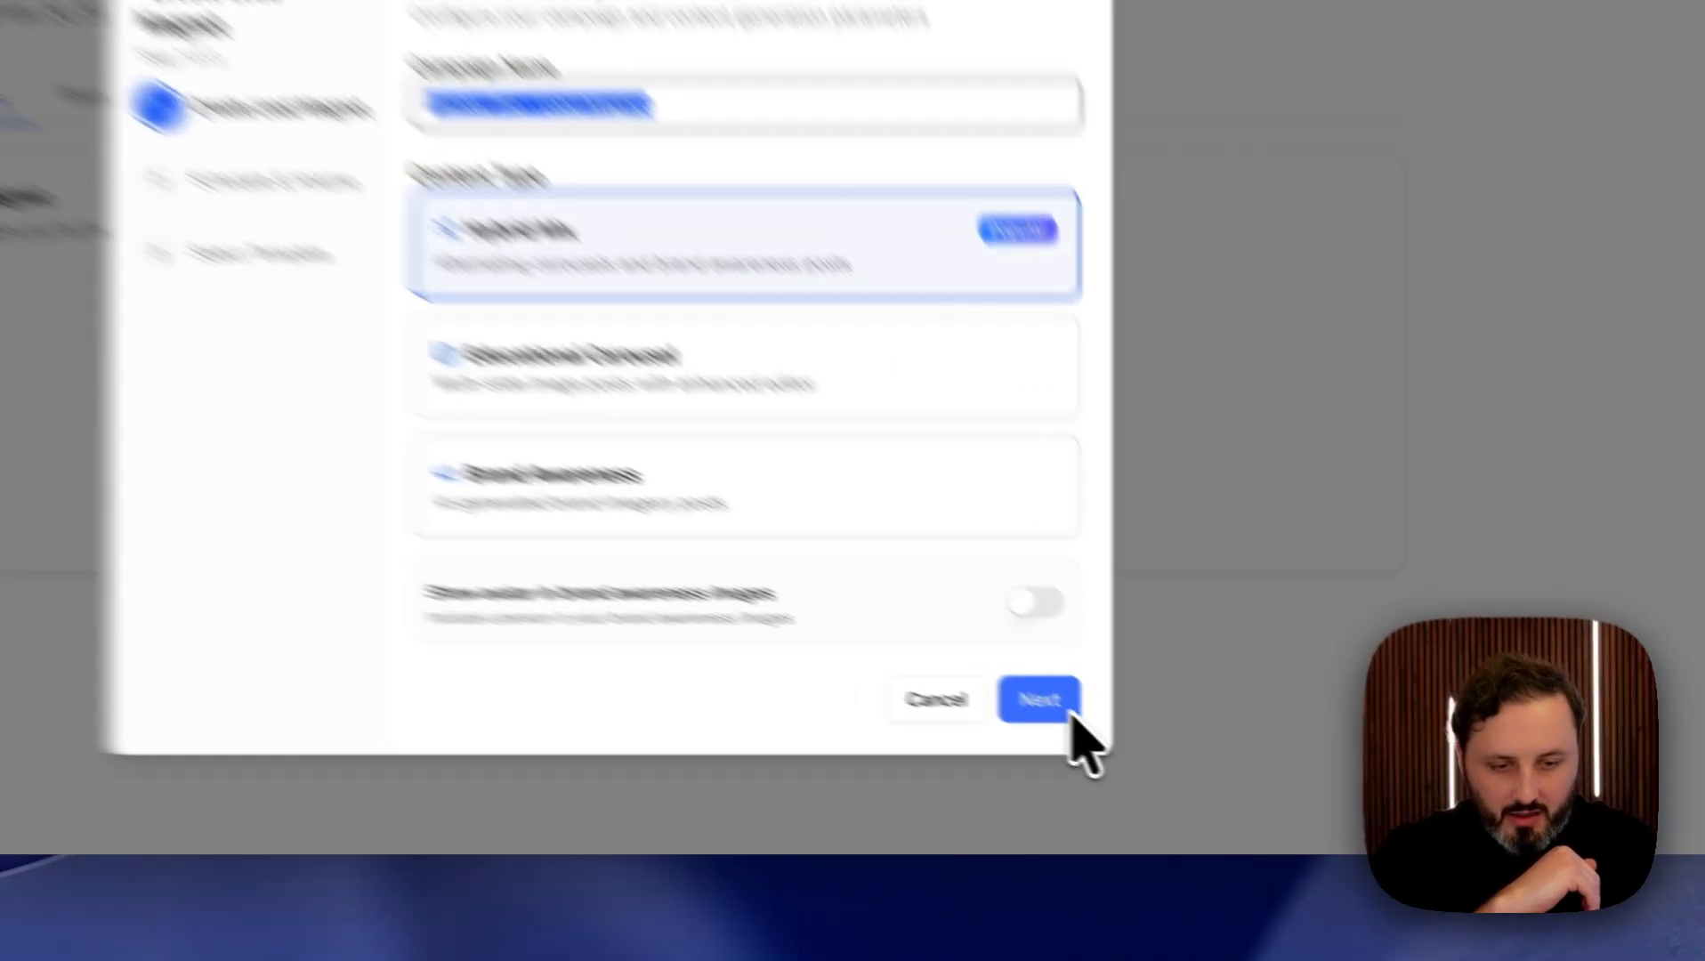
# Advance to Schedule & Volume, keeping 4 weeks at 3 posts per week.
pyautogui.click(1196, 764)
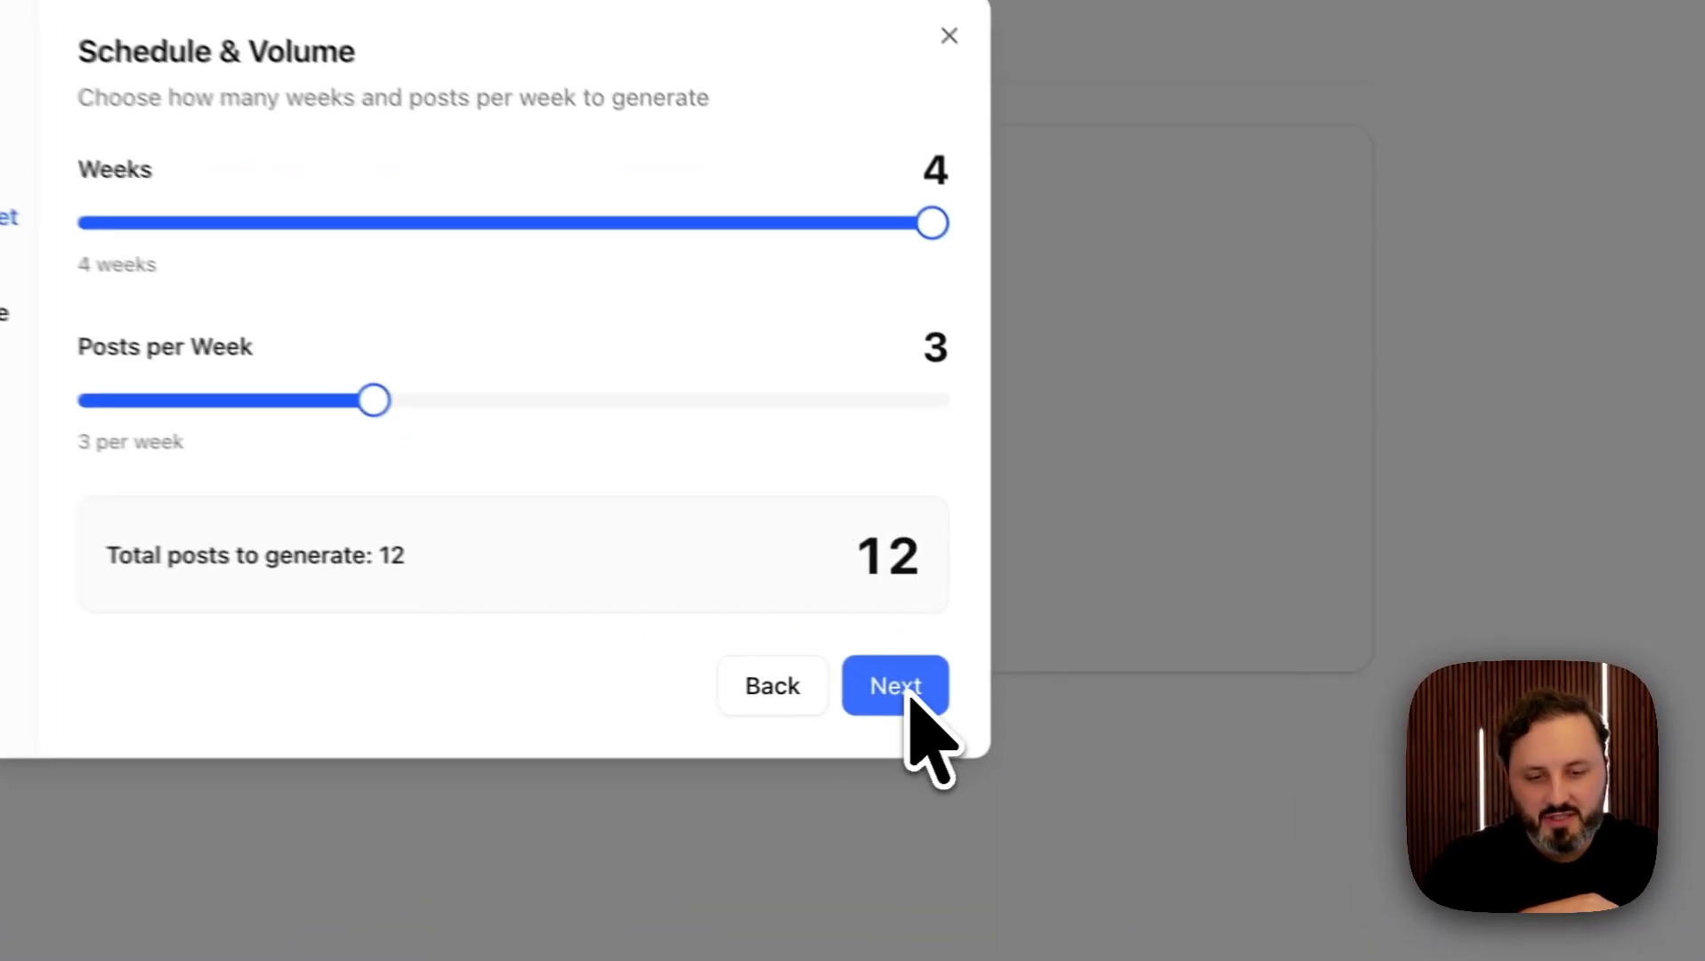
# On the template step, select the Shapes template and deselect dots 2.
pyautogui.click(1182, 694)
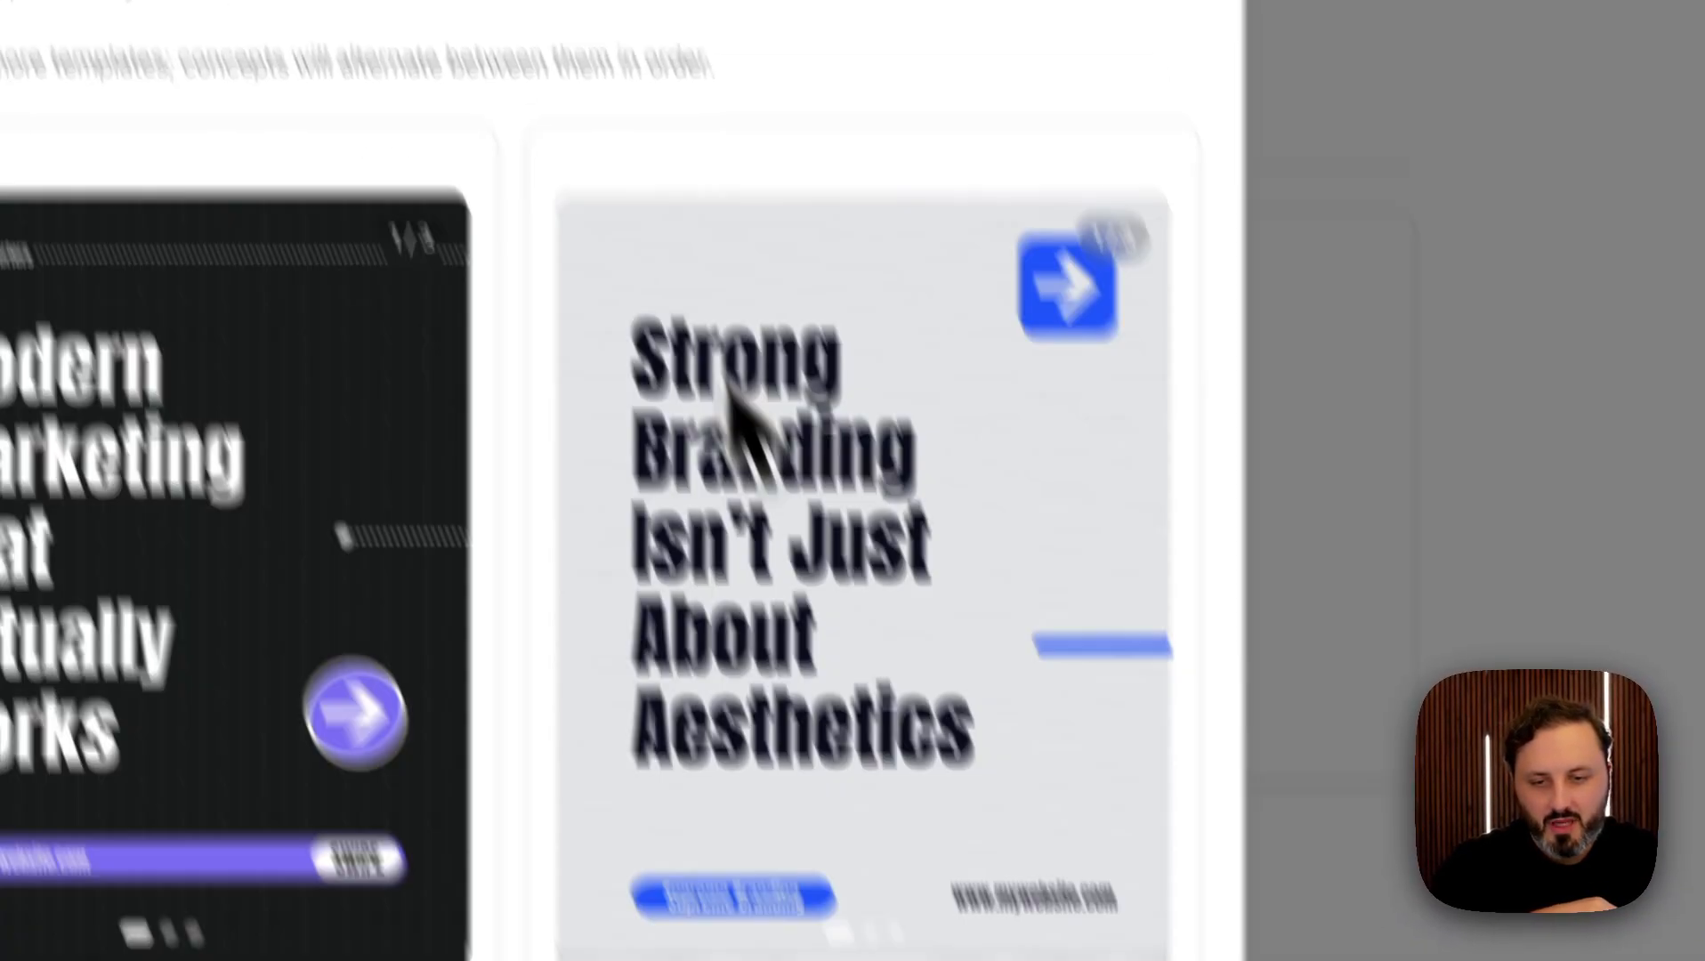
pyautogui.scroll(-5, 728, 381)
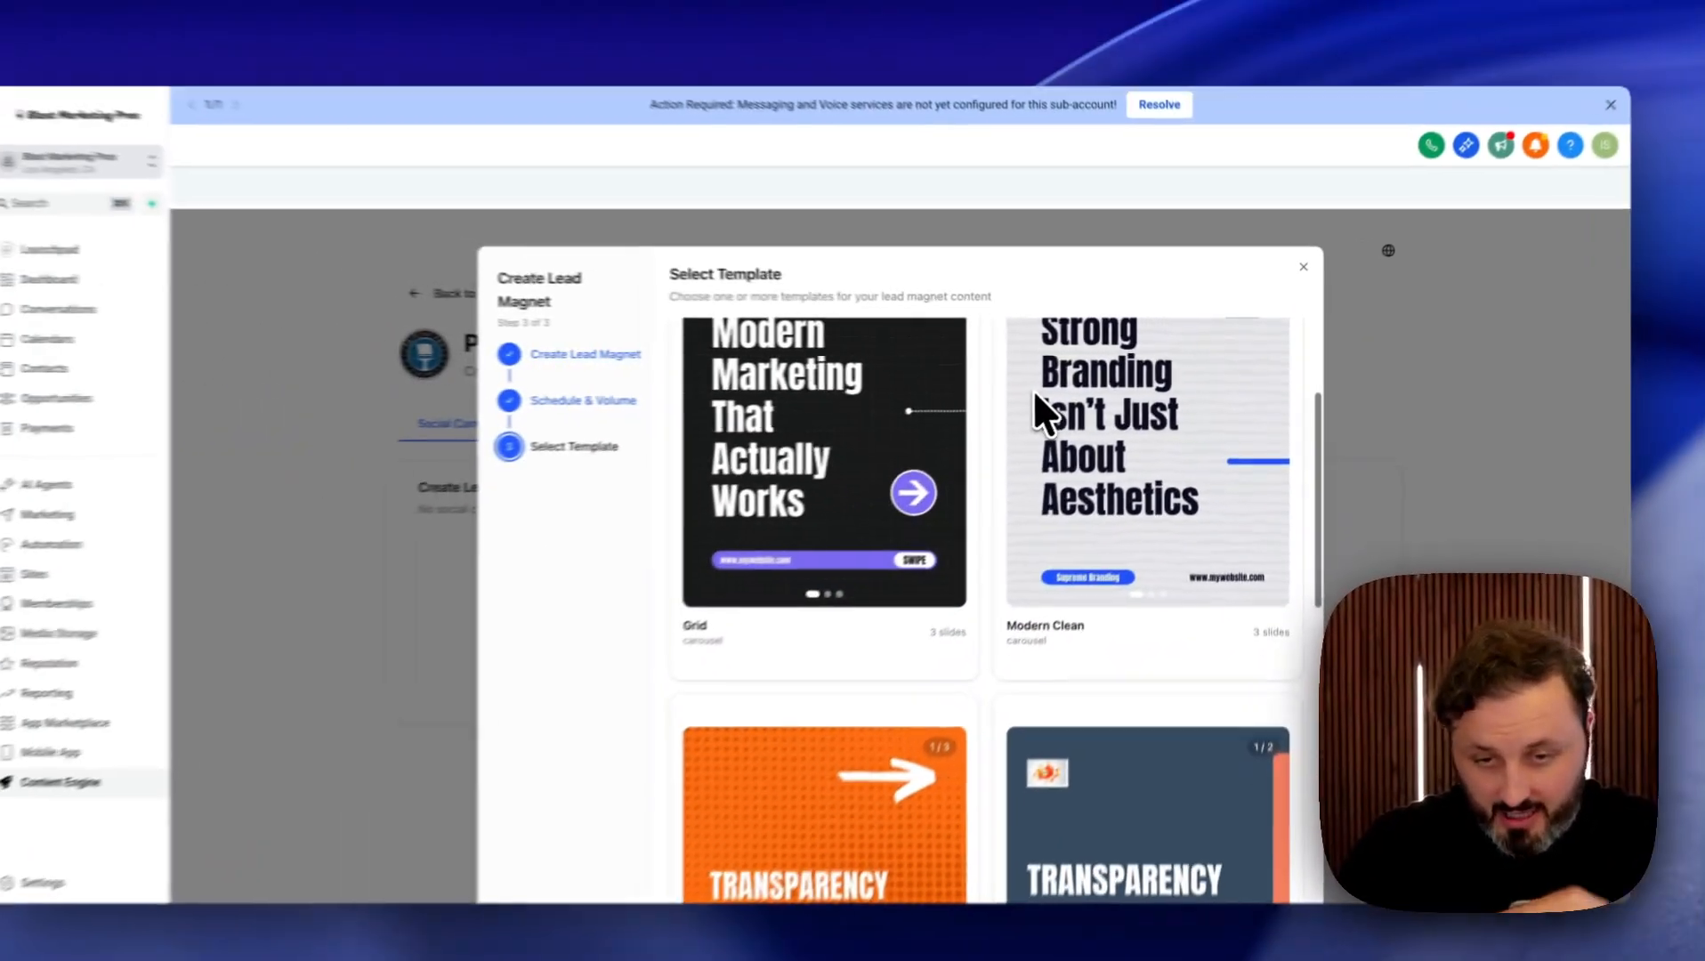
pyautogui.scroll(-4, 1037, 409)
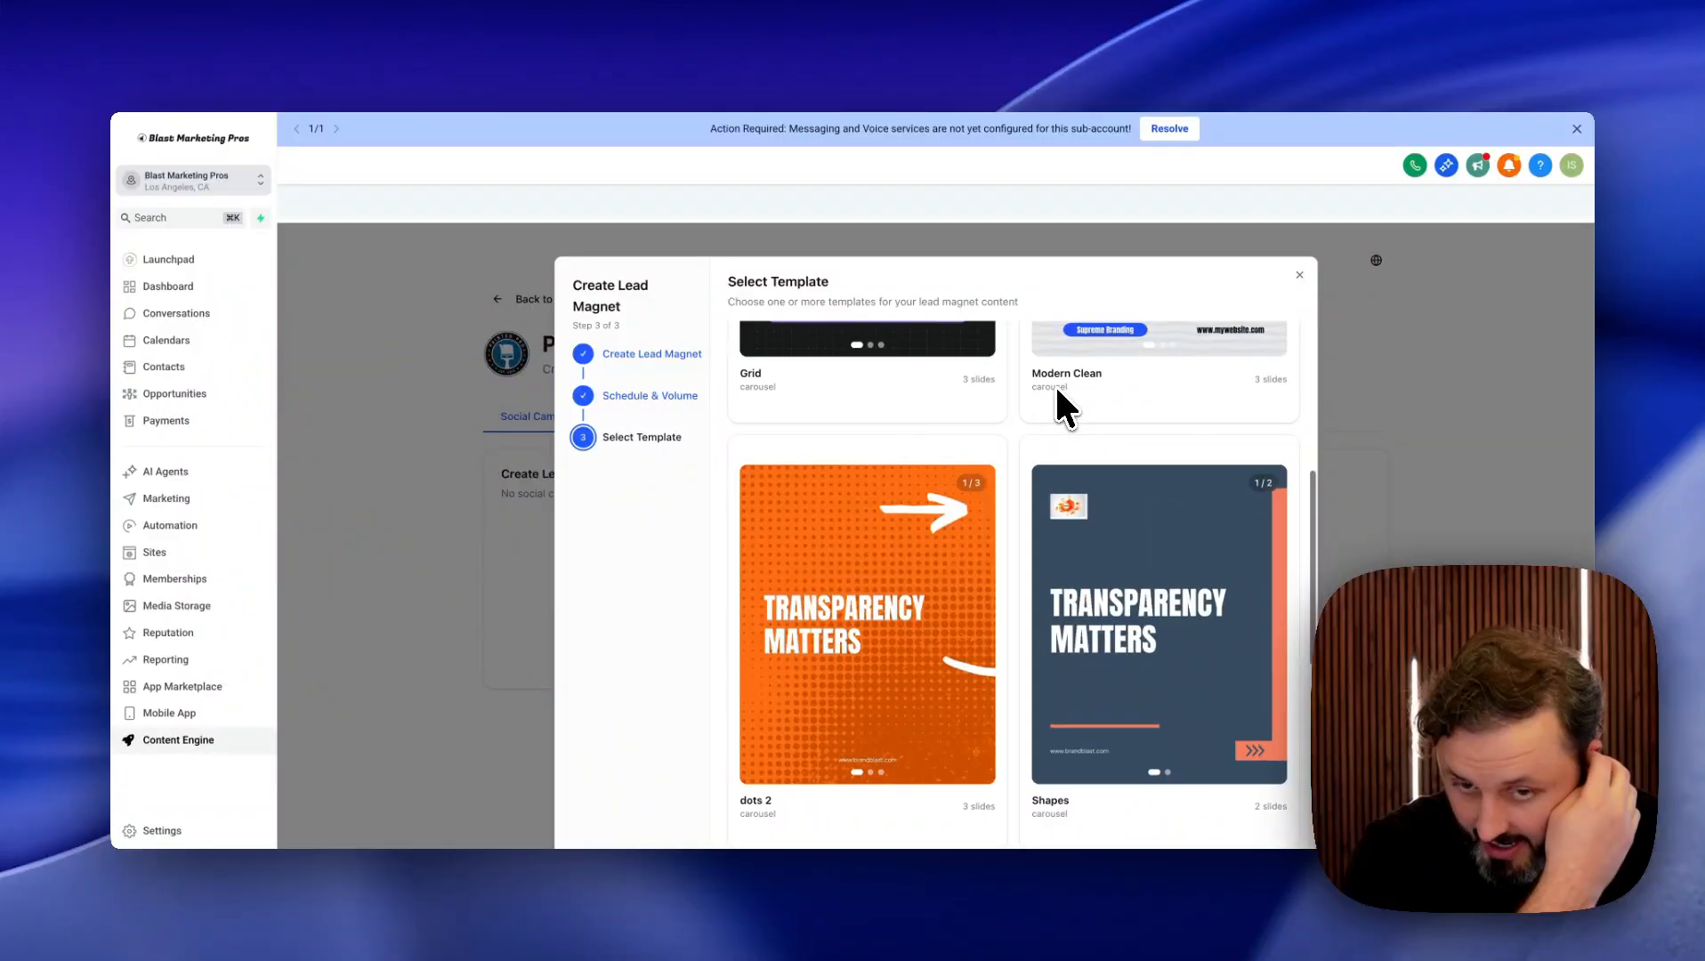
pyautogui.scroll(-1, 1058, 390)
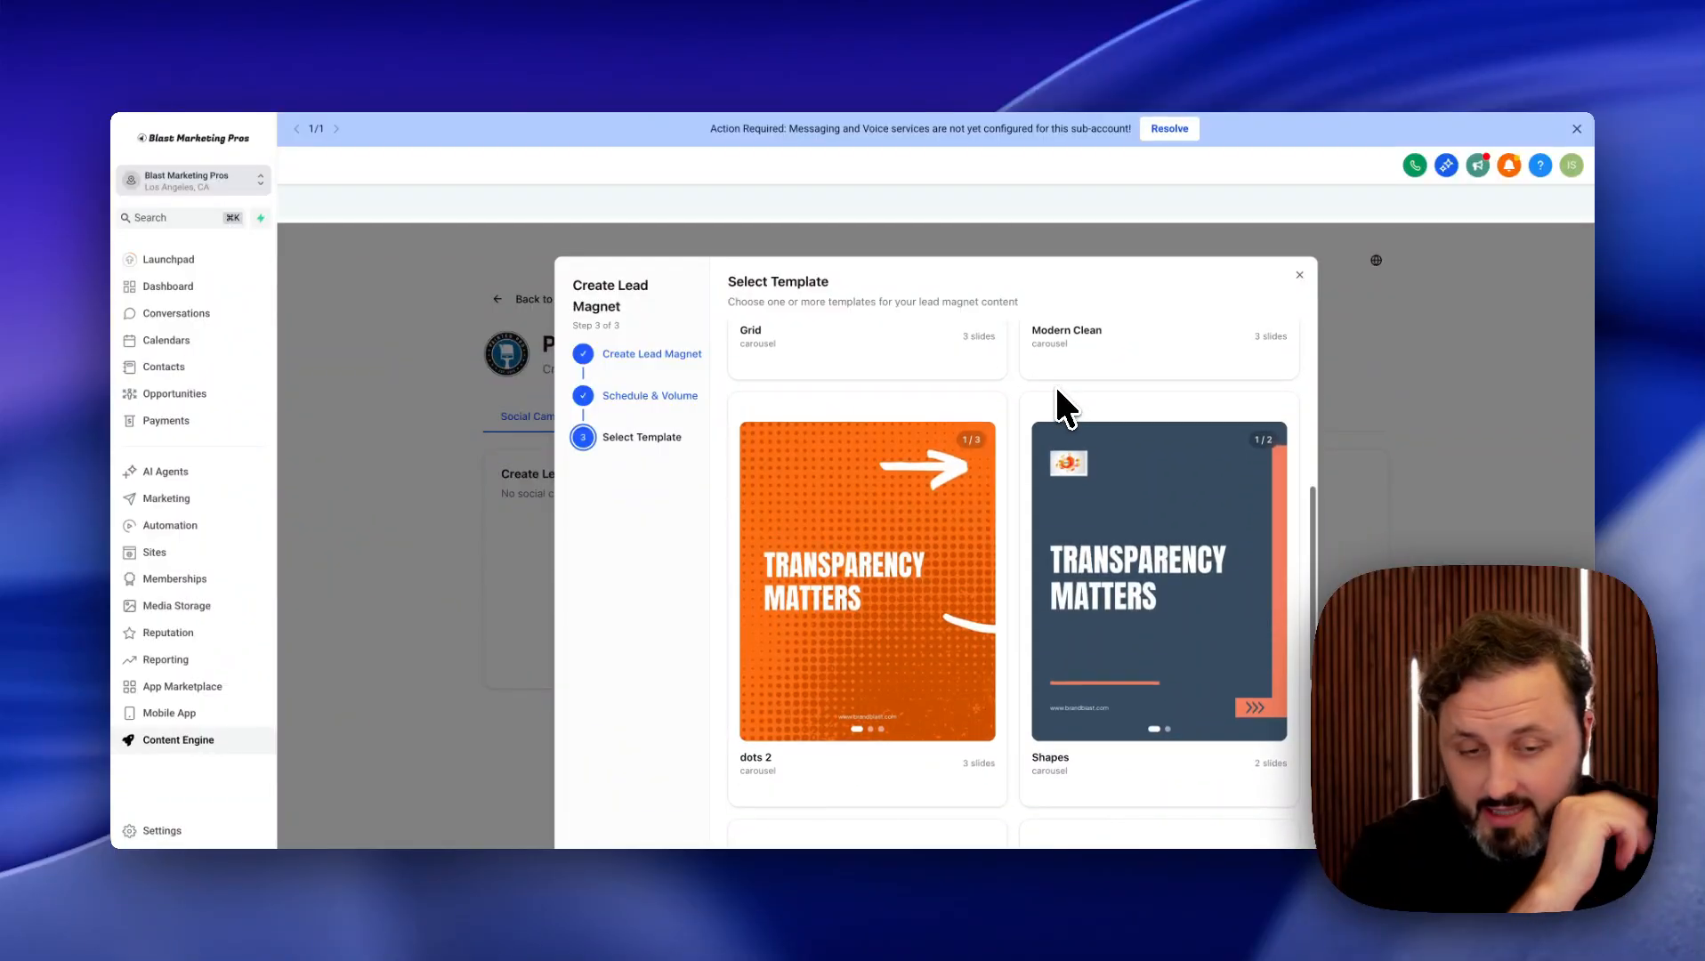
pyautogui.scroll(-1, 1057, 389)
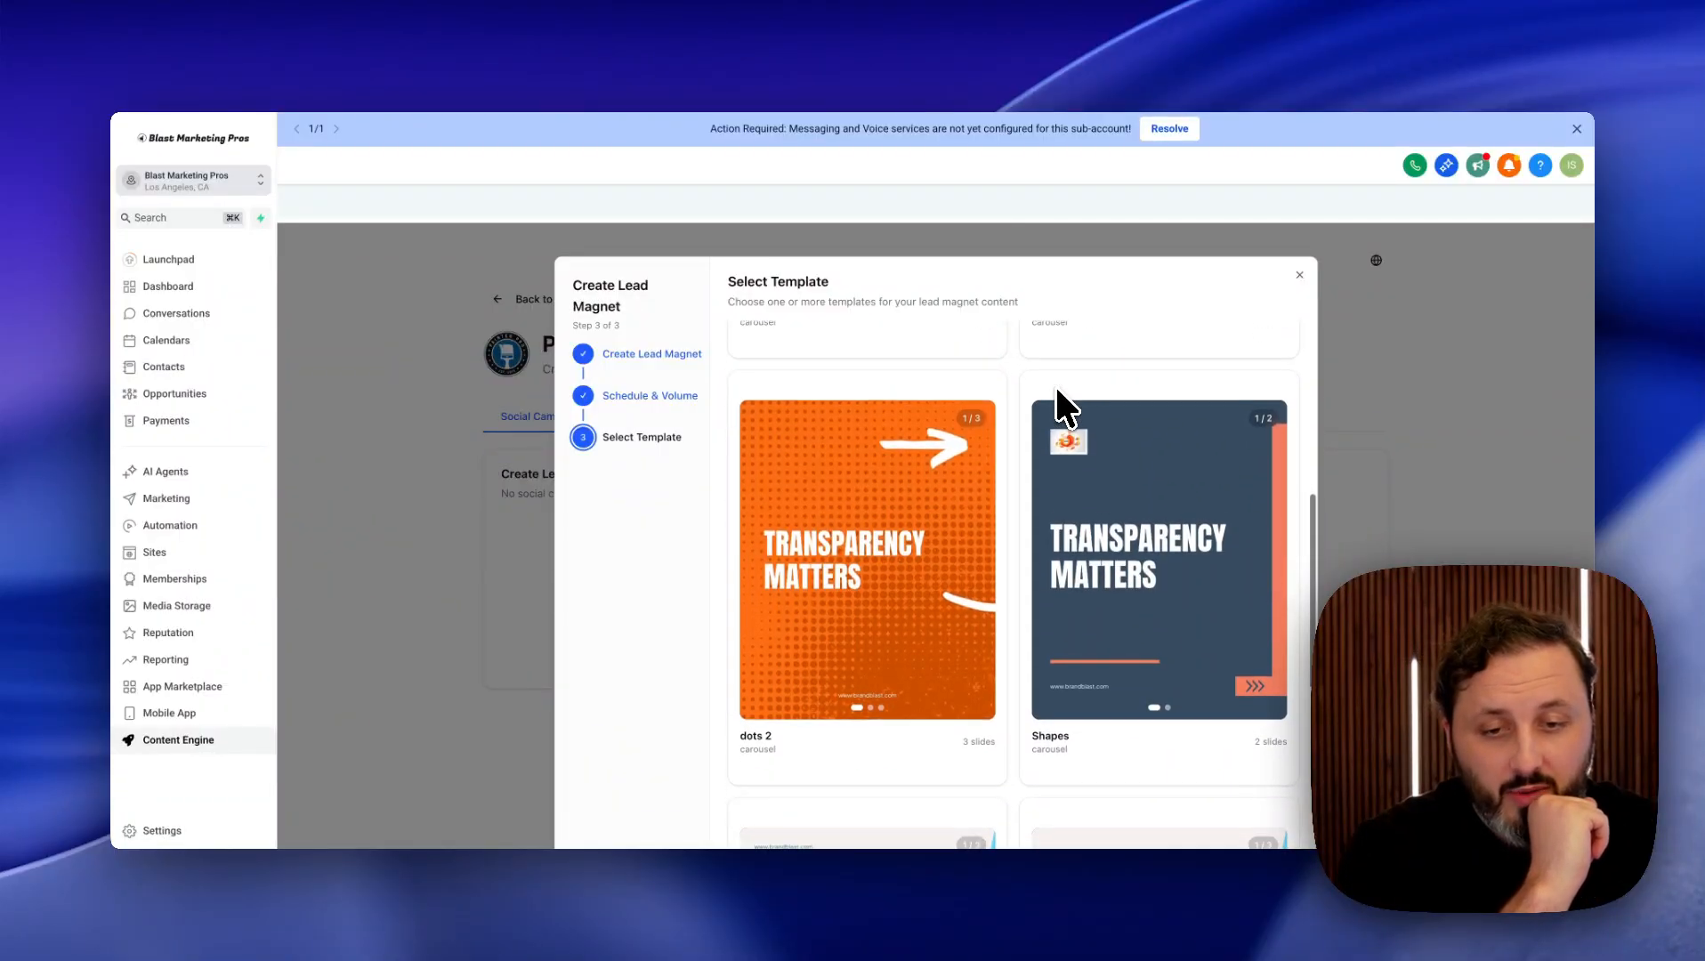
pyautogui.click(979, 401)
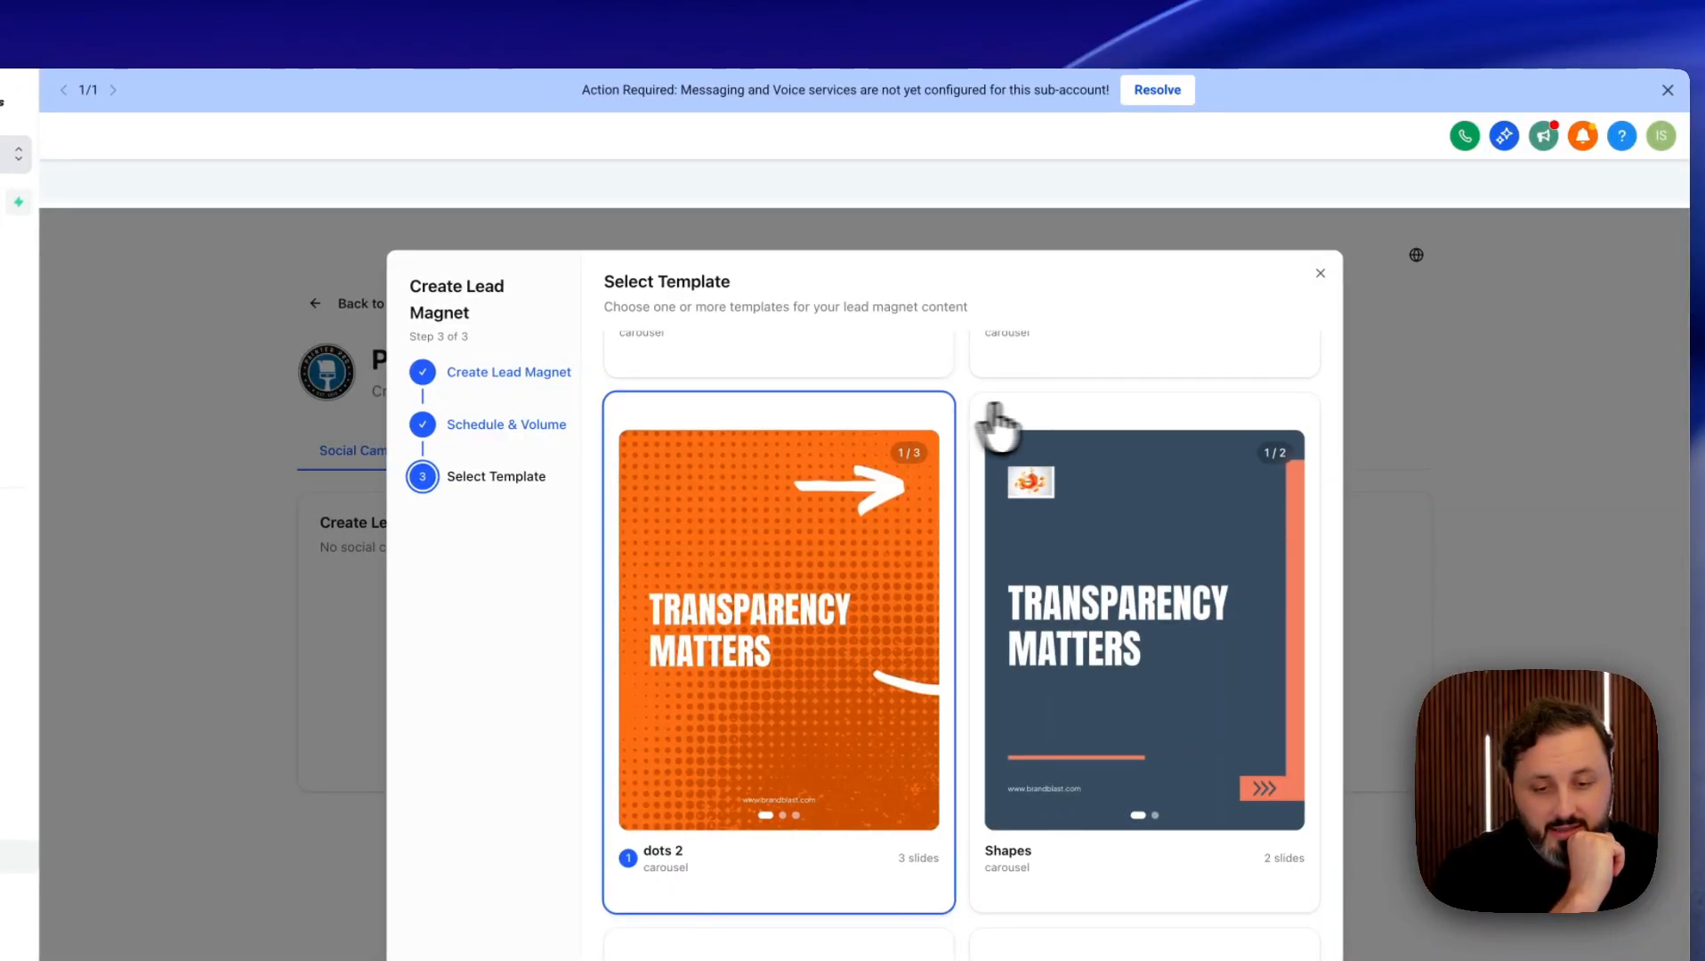
pyautogui.click(1059, 417)
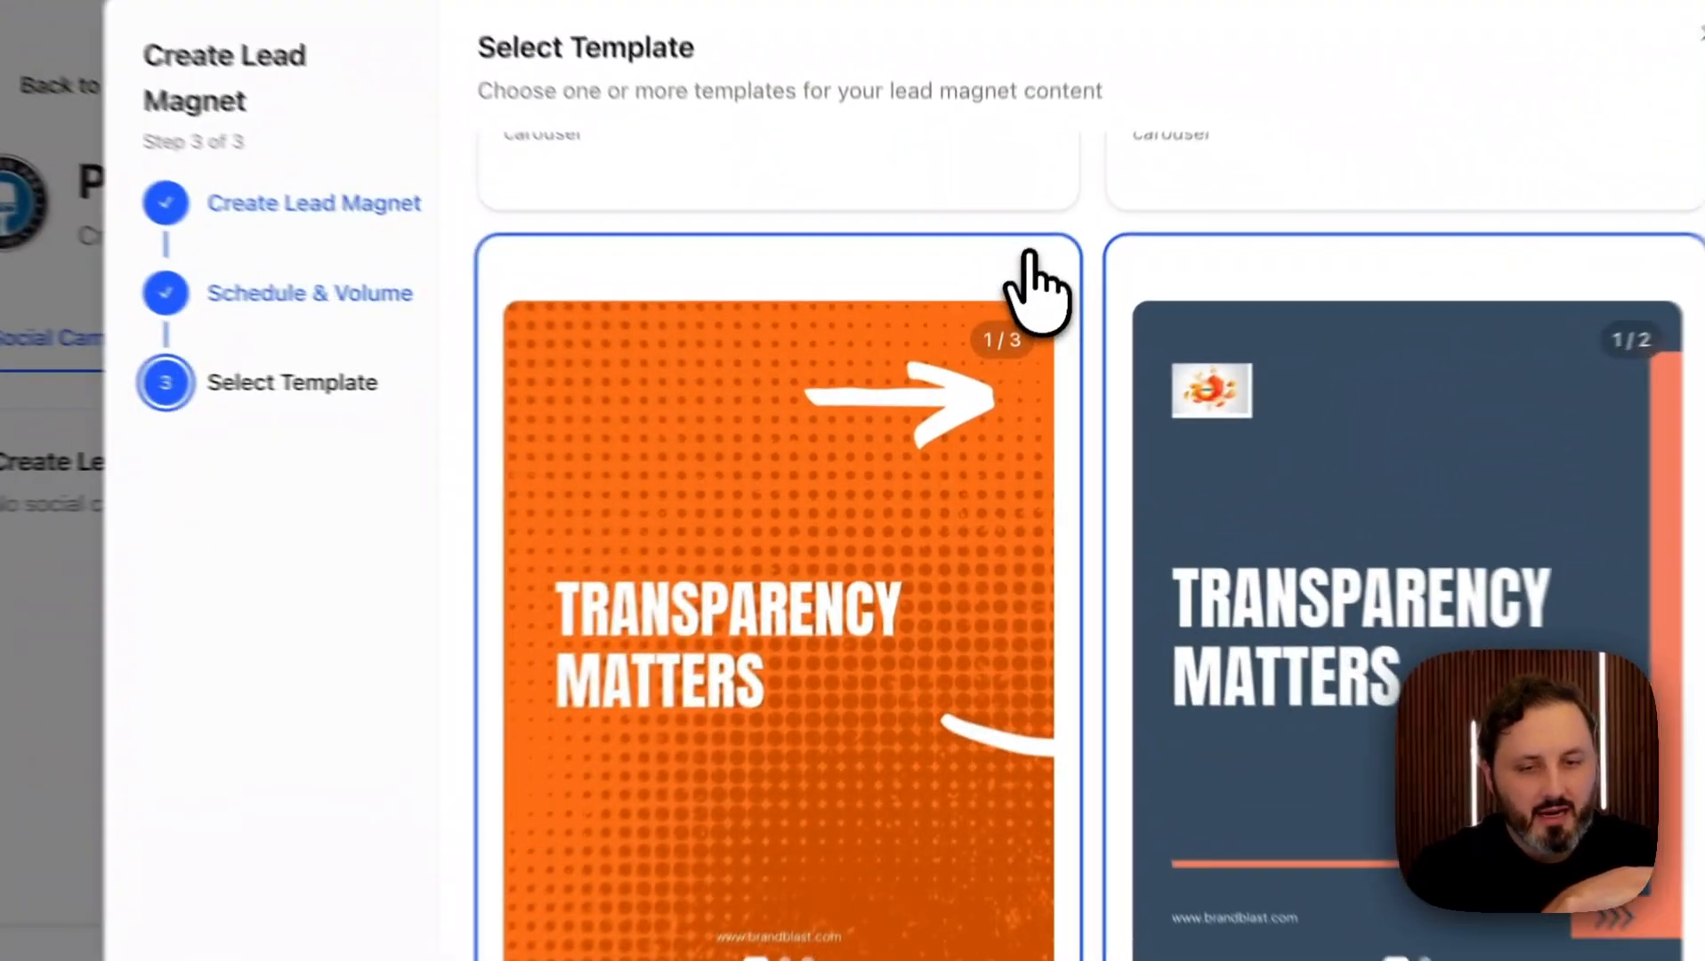
pyautogui.click(1029, 256)
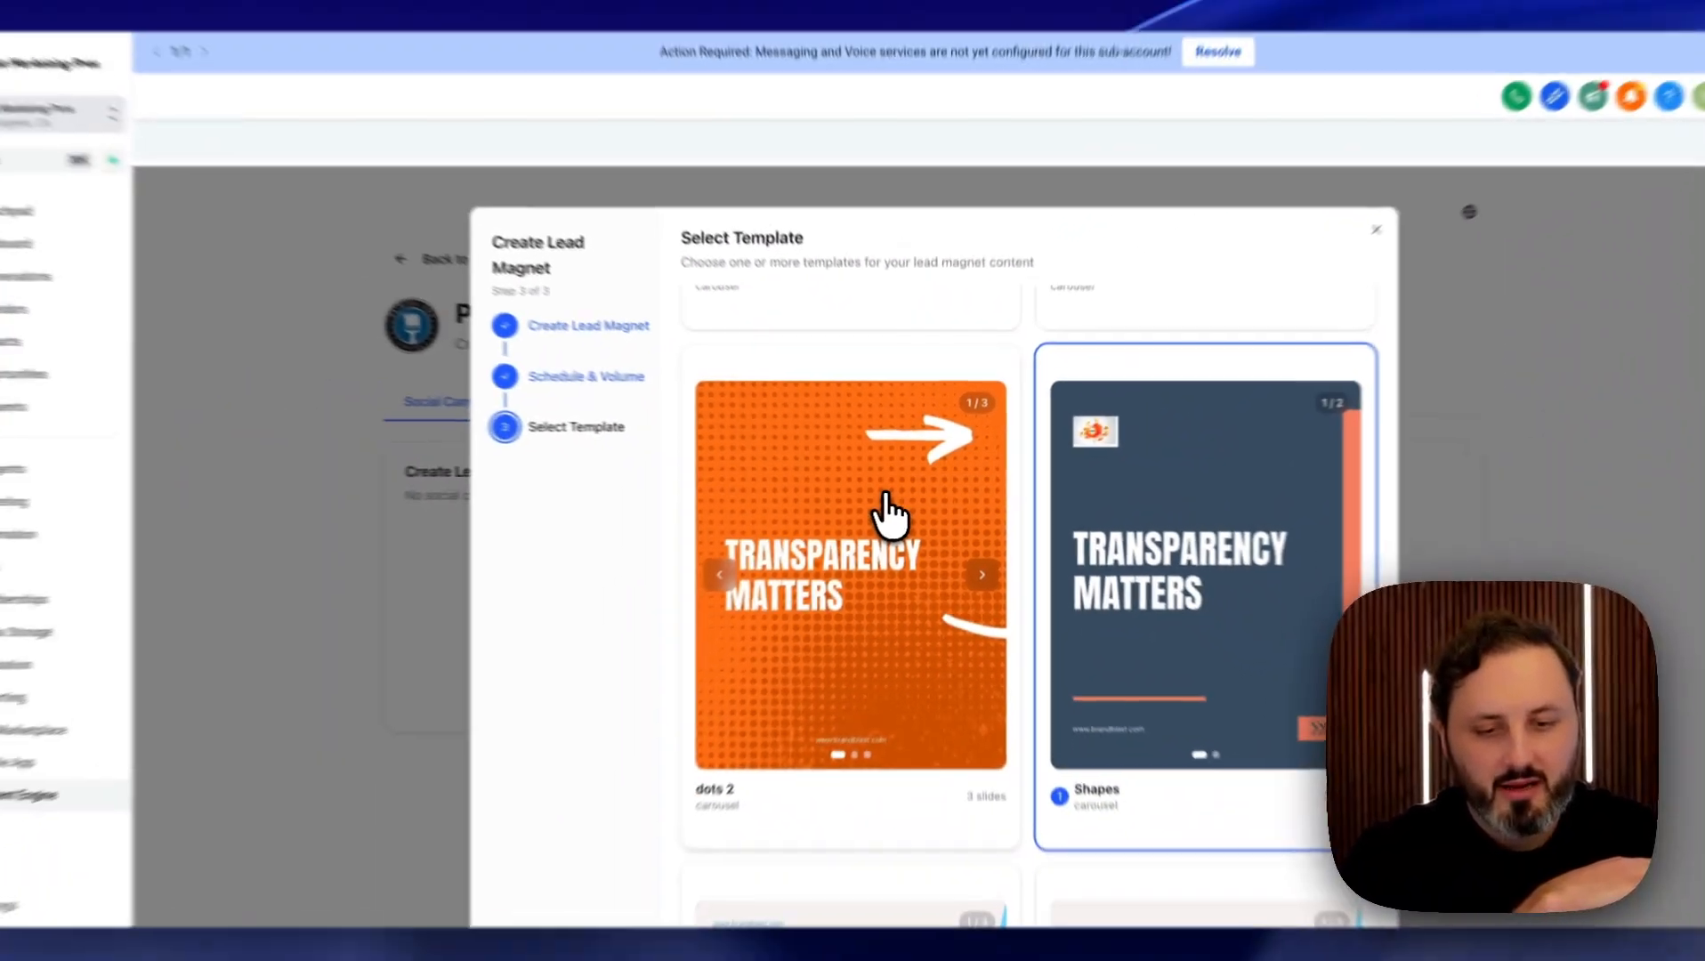
# Add the Wavy template from the second page of templates.
pyautogui.scroll(-10, 1081, 445)
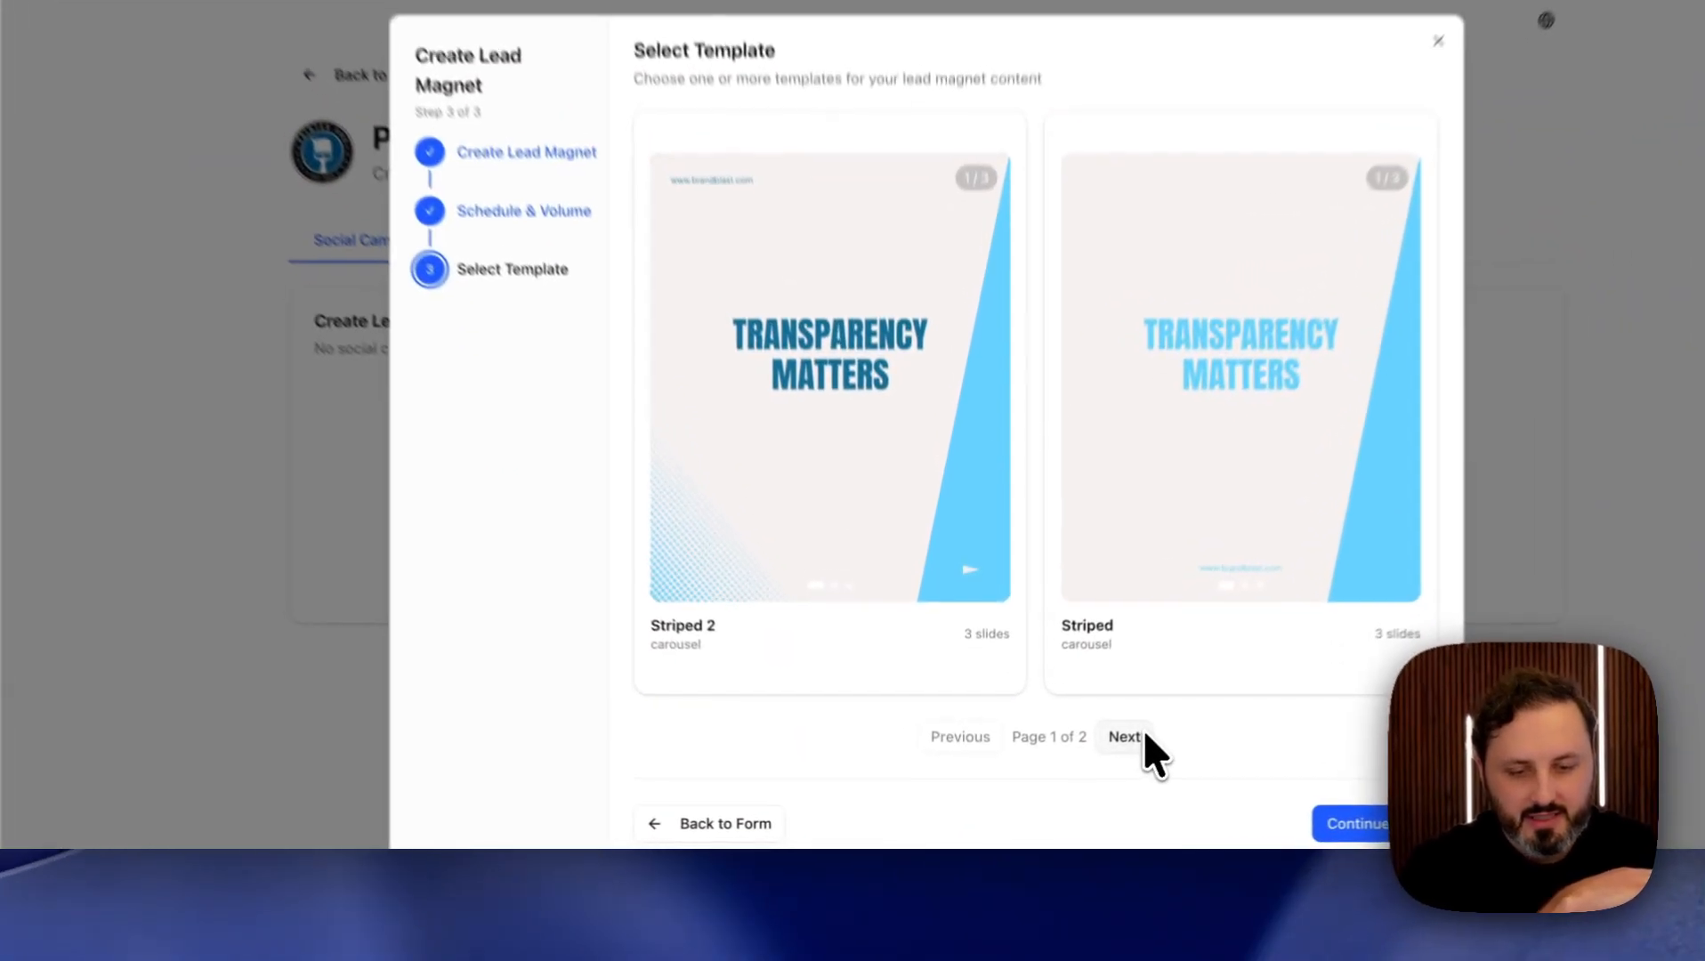
pyautogui.click(1145, 737)
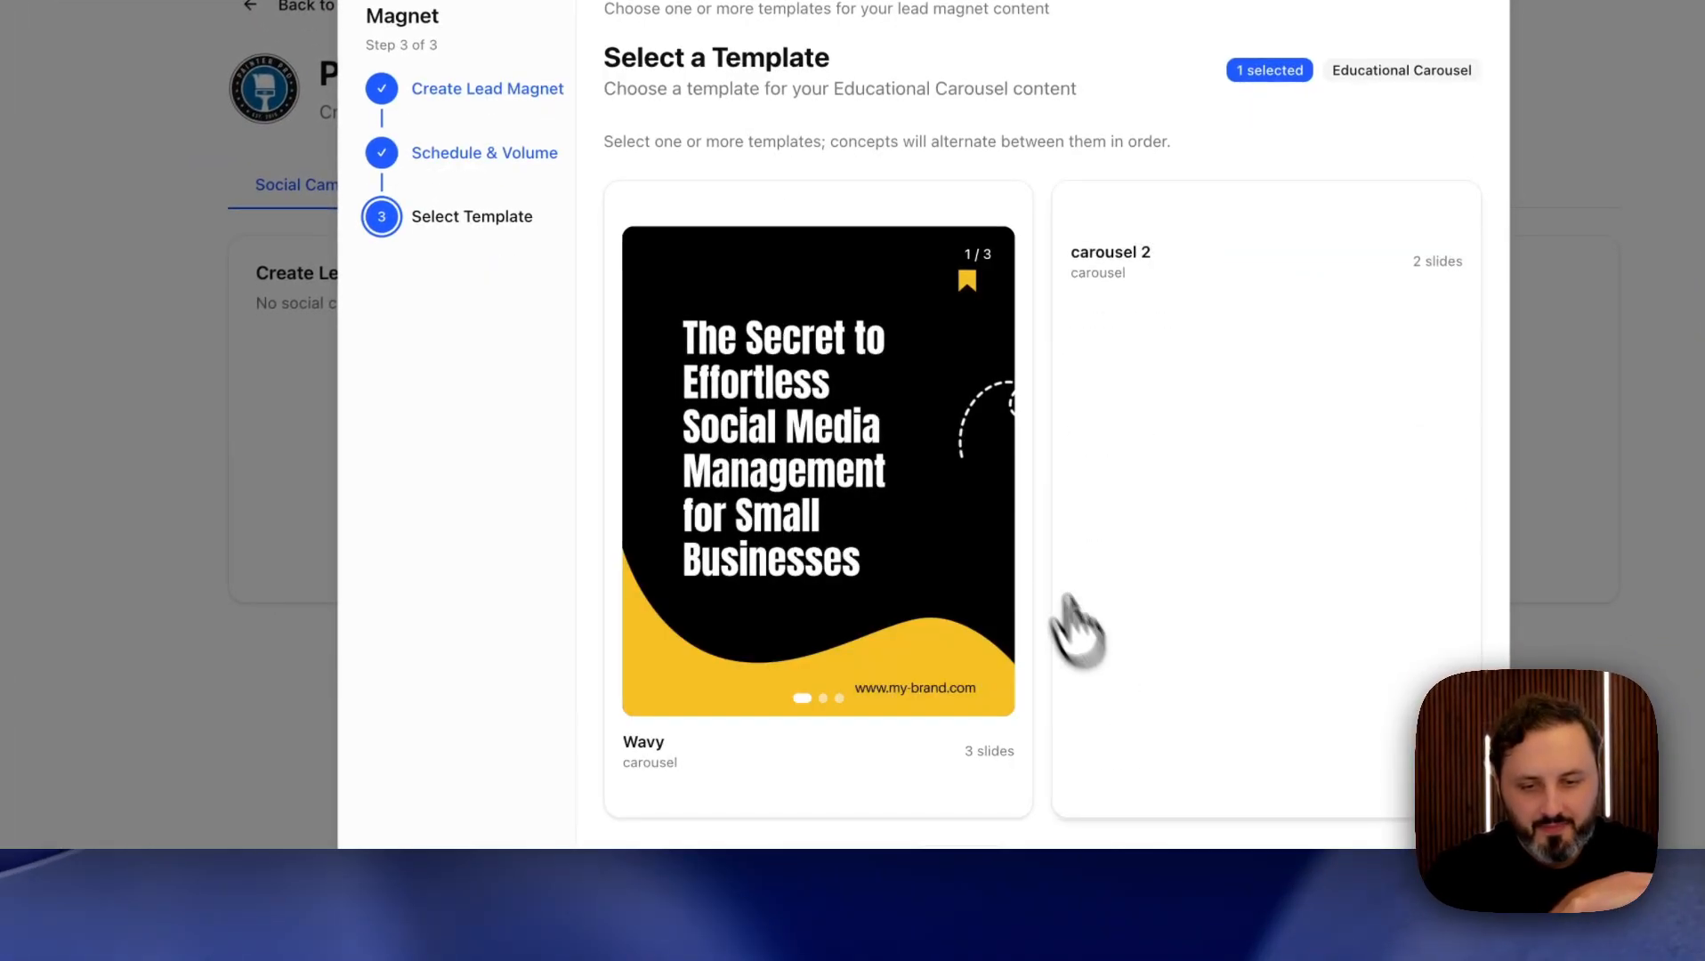
pyautogui.click(902, 792)
pyautogui.scroll(-2, 845, 766)
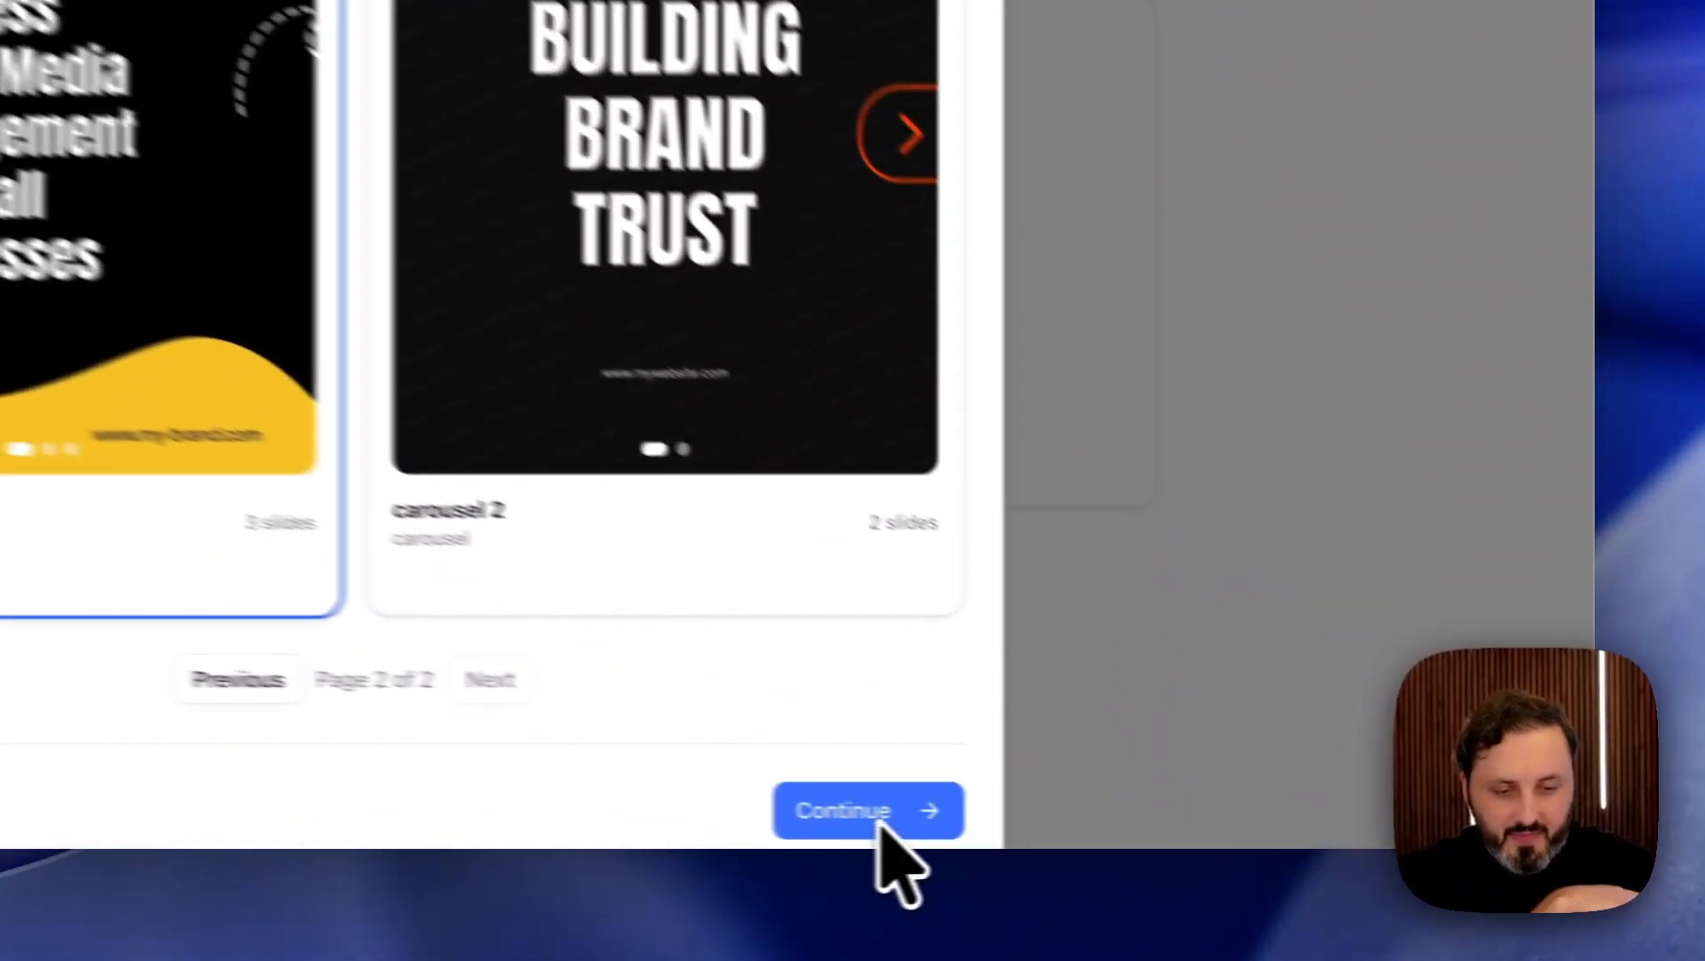
# Submit the lead magnet and check Painter Pro's Generating status in the list.
pyautogui.click(1246, 830)
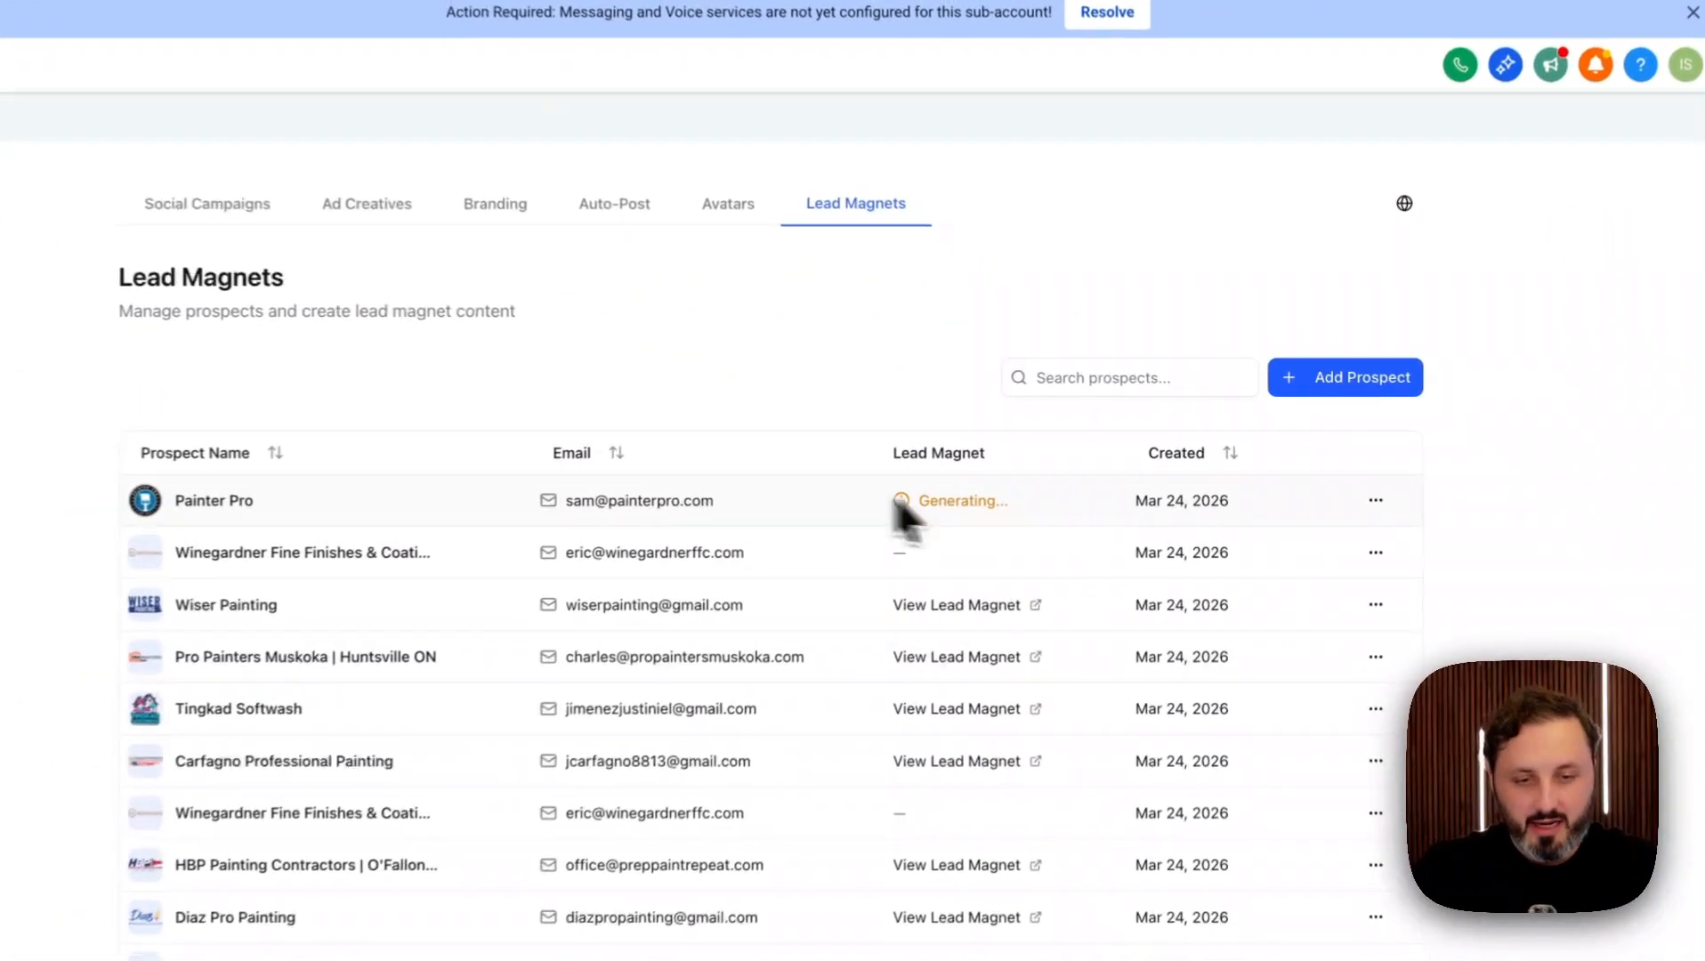
pyautogui.moveTo(1032, 469); pyautogui.dragTo(1129, 471)
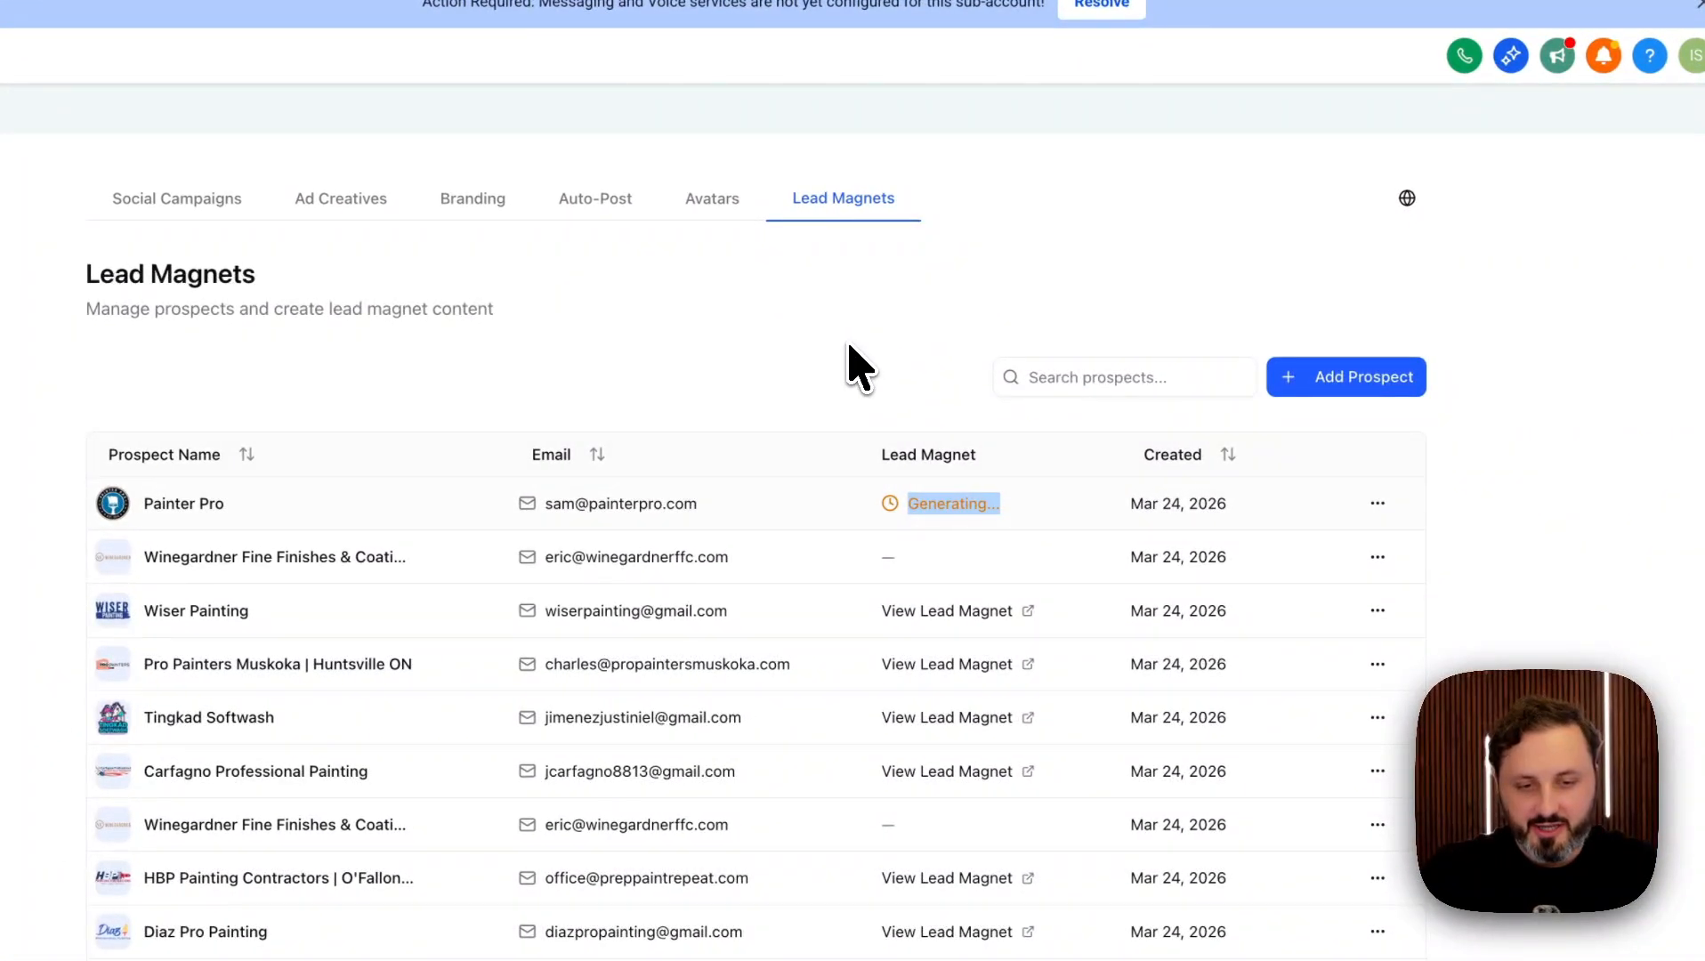
pyautogui.click(851, 368)
# Filter prospects by 'painter pro' and open the earlier Painter Pro lead magnet page.
pyautogui.click(1116, 382)
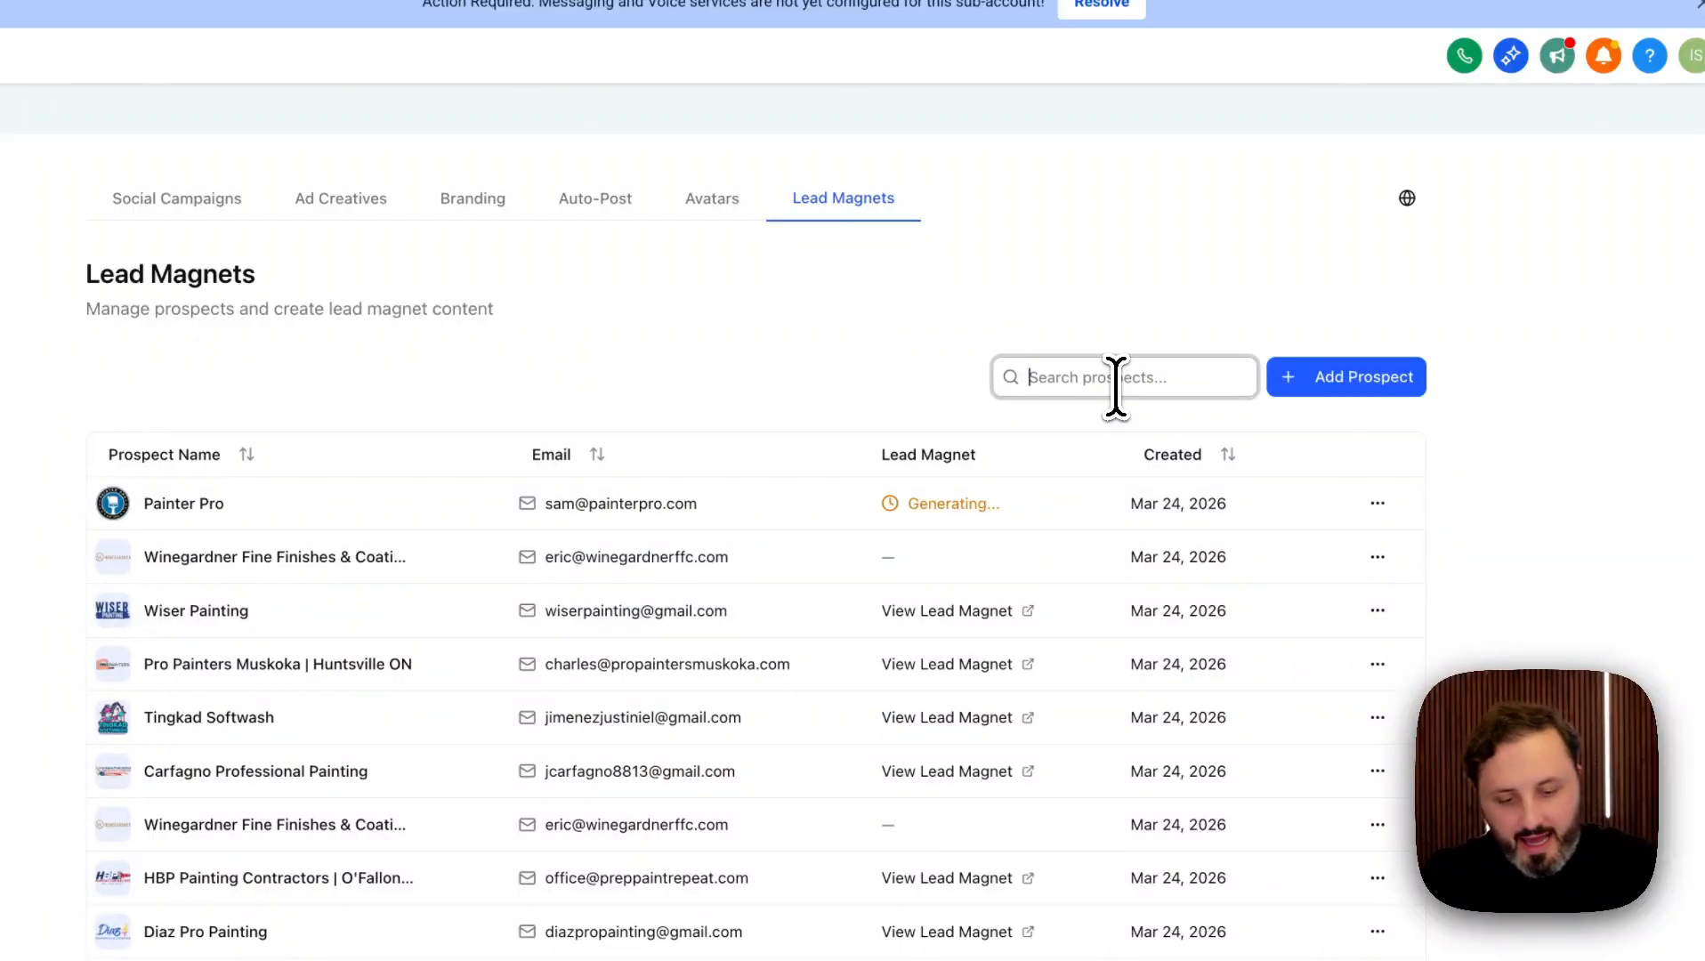
pyautogui.write('painter pro')
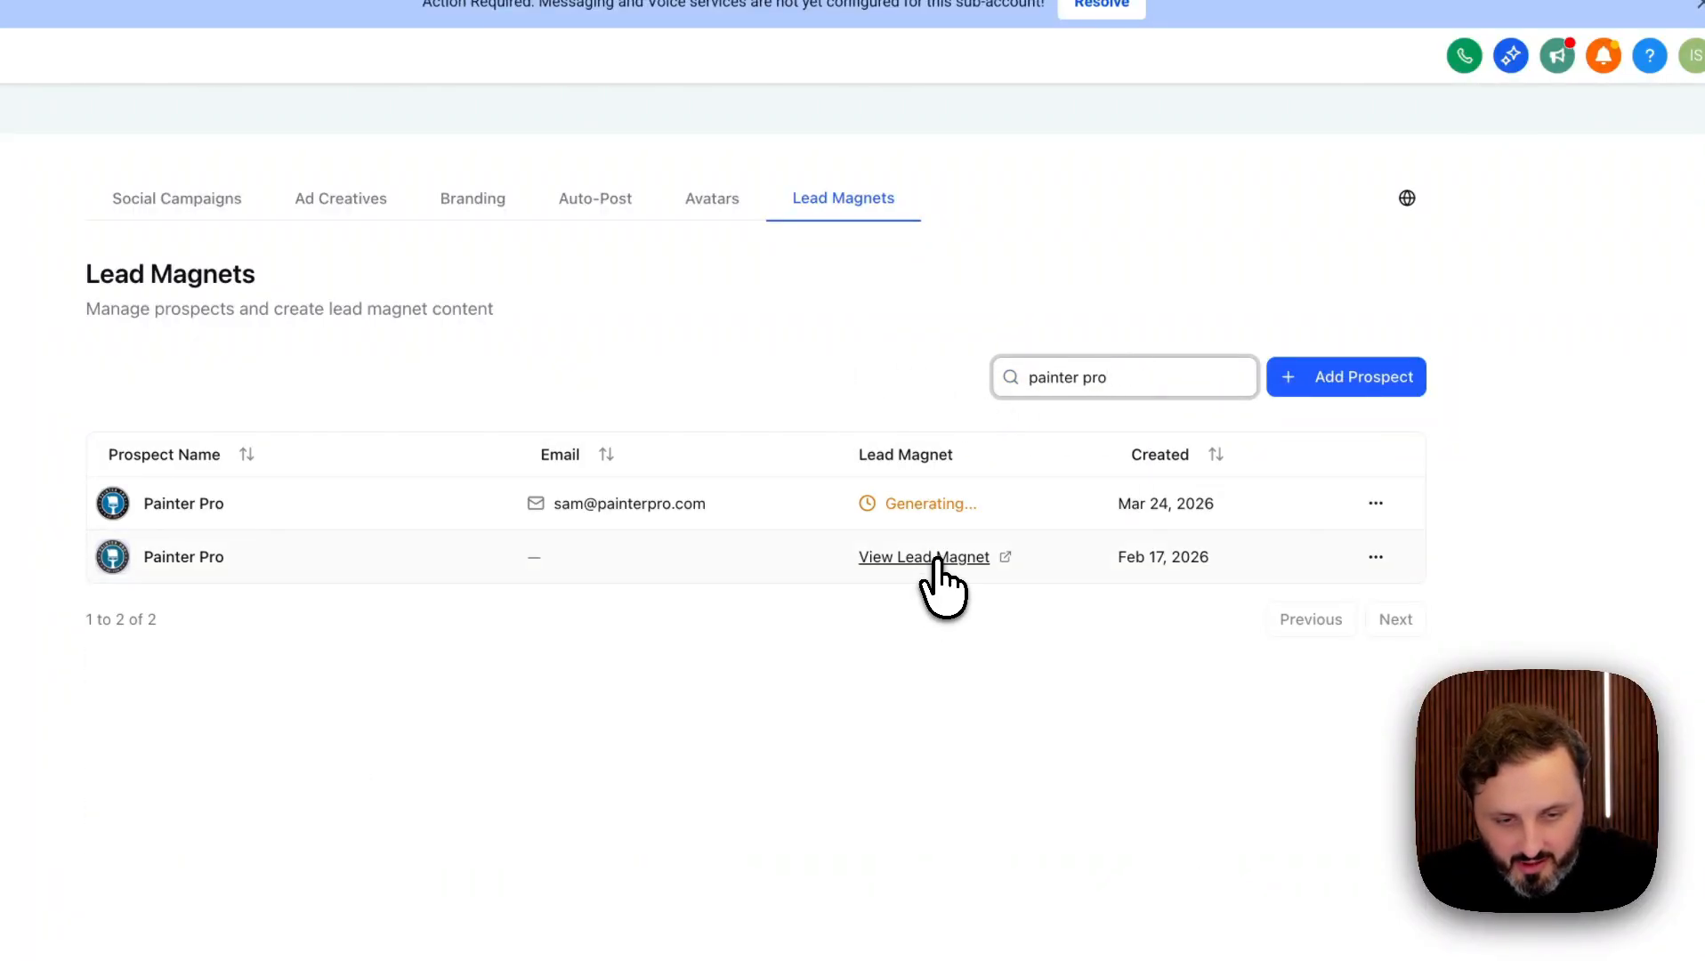
pyautogui.click(939, 559)
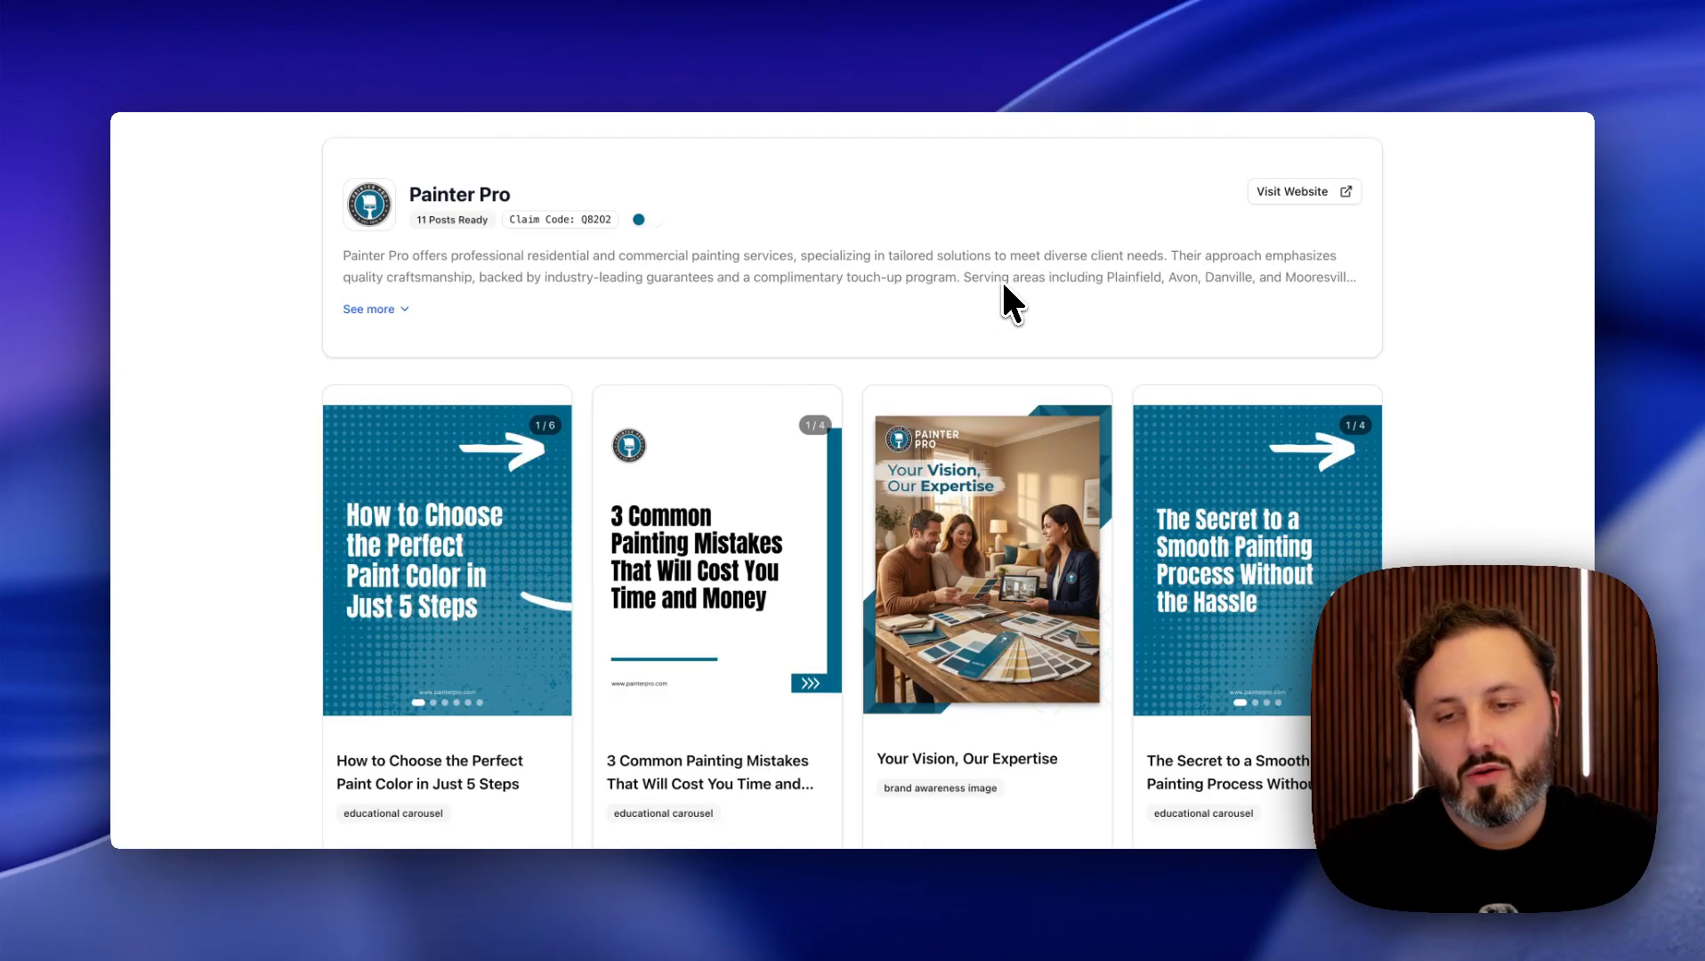
# Flip through the paint colour and painting mistakes carousel slides.
pyautogui.scroll(-2, 1003, 285)
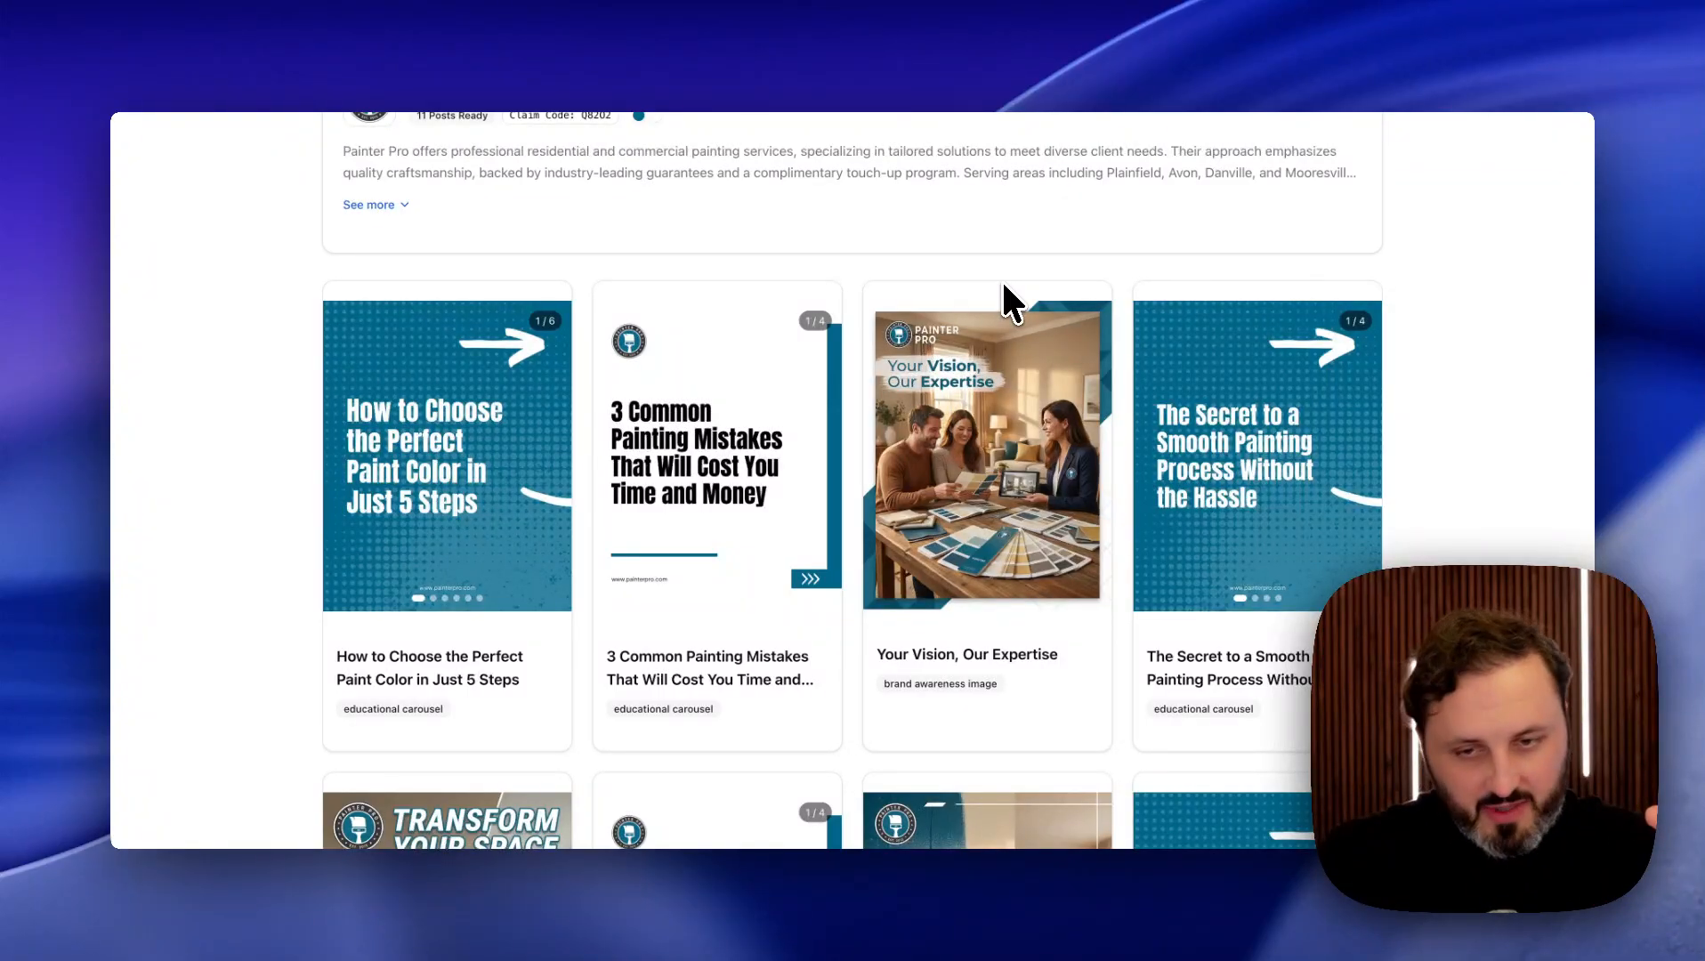
pyautogui.moveTo(556, 459)
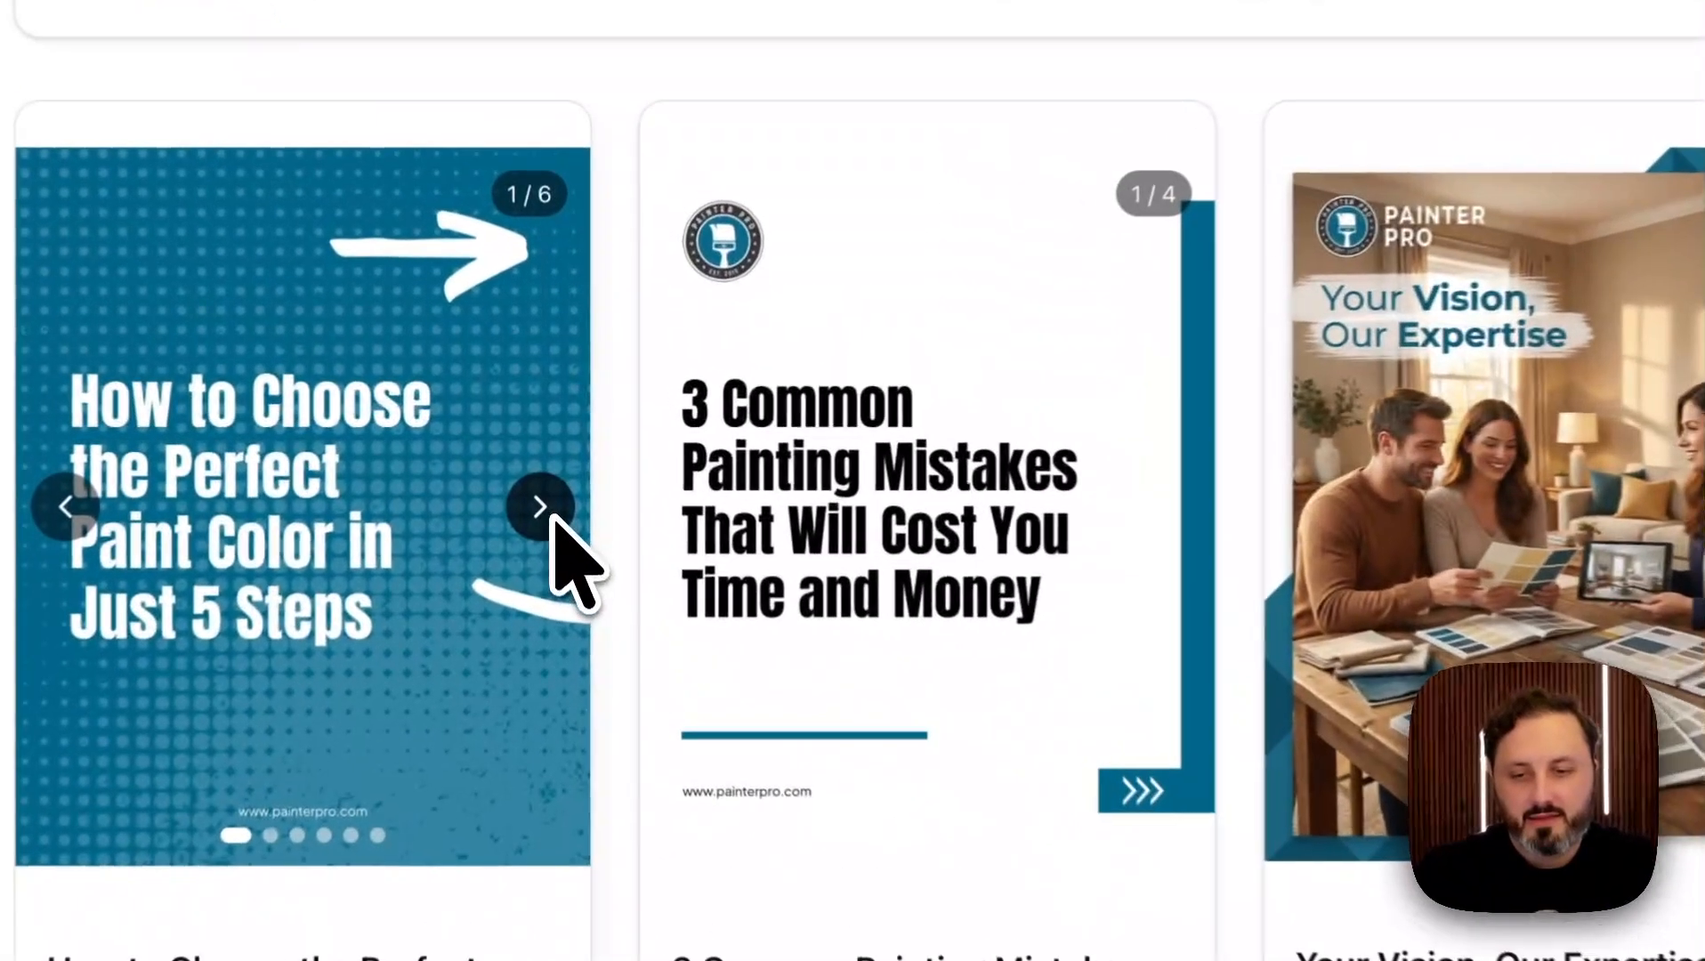
pyautogui.click(550, 514)
pyautogui.click(550, 514)
pyautogui.click(1160, 512)
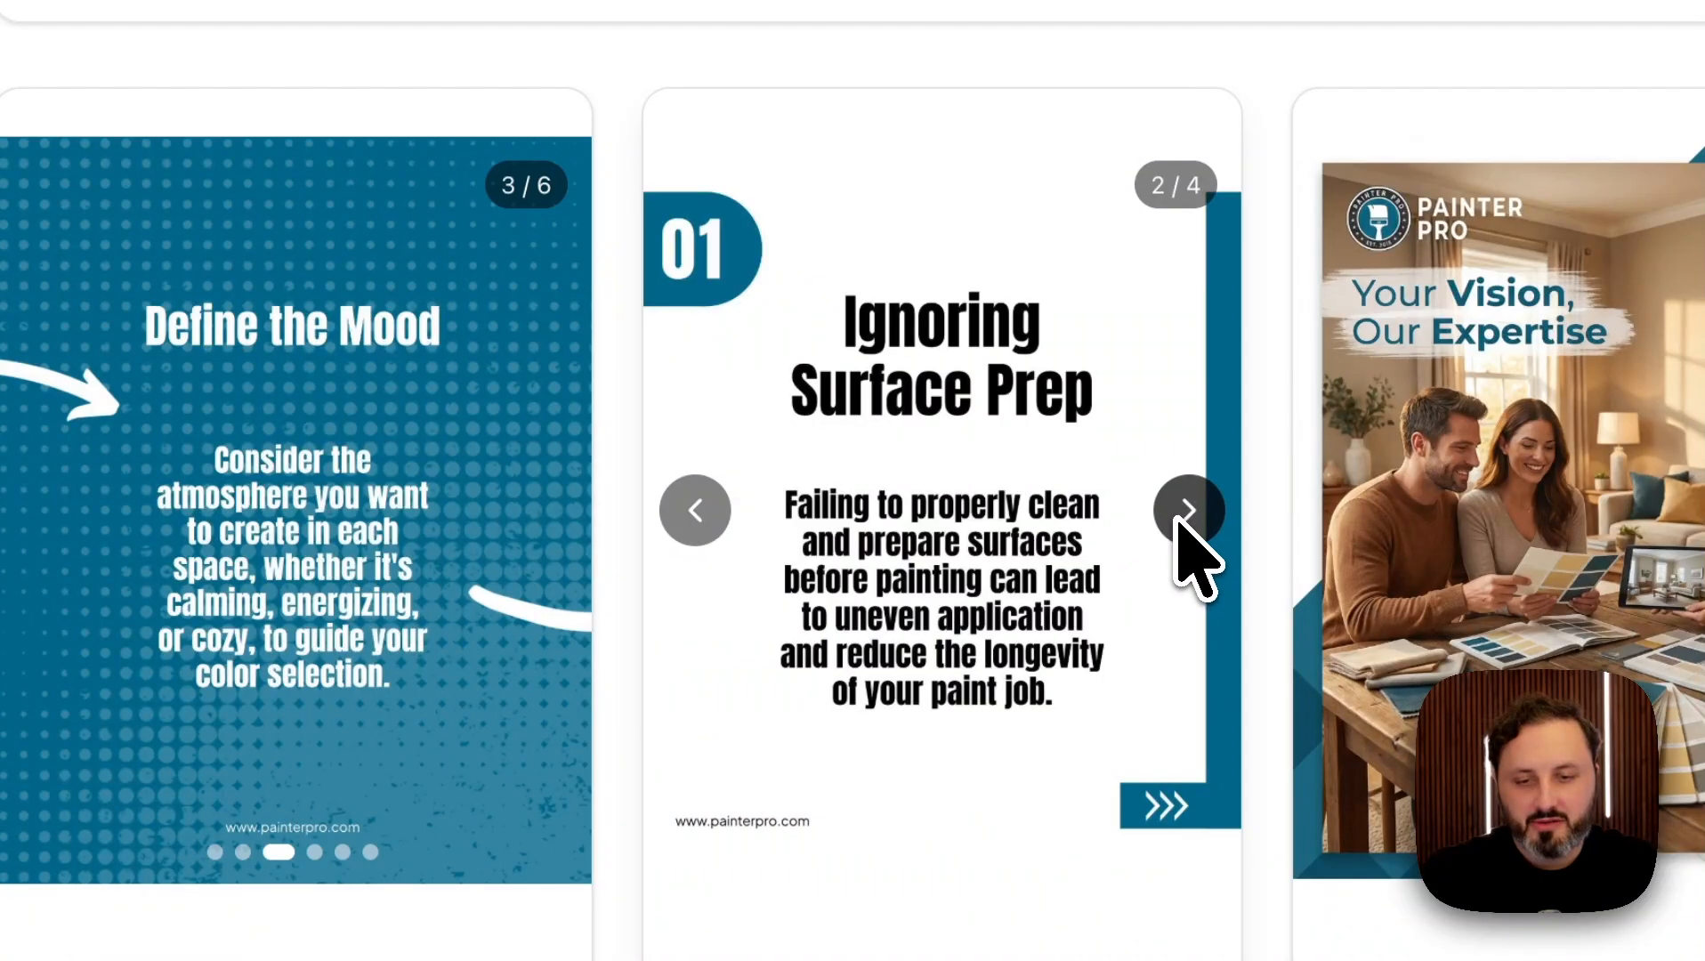
pyautogui.click(1179, 518)
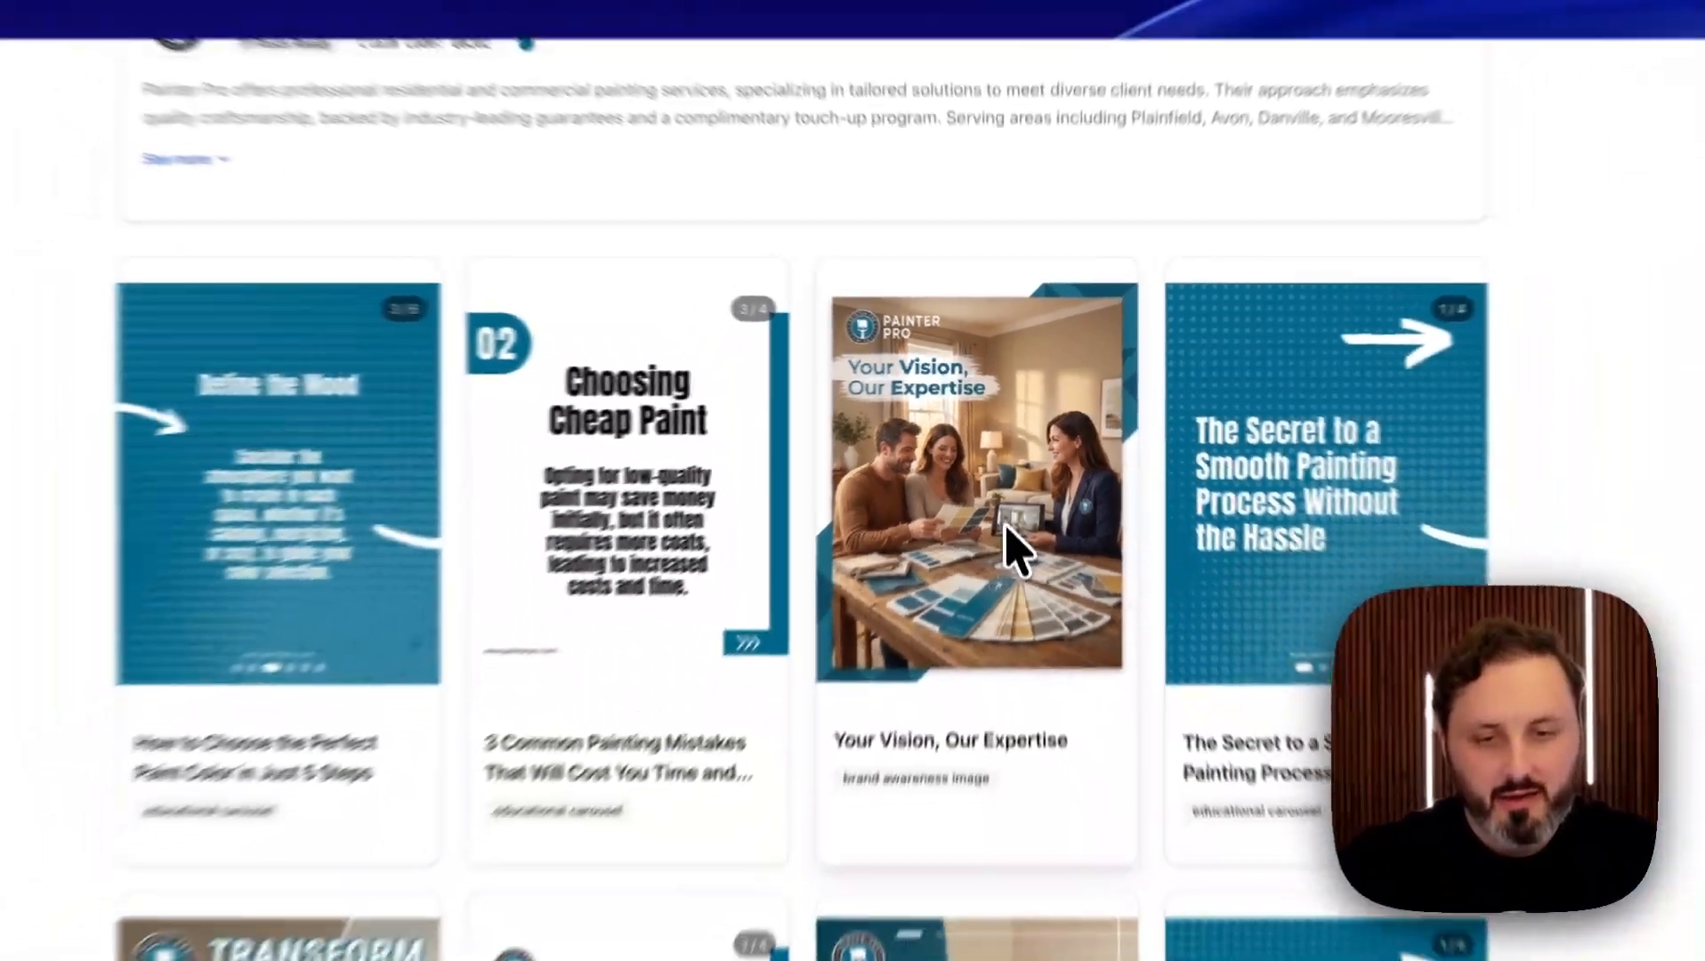
# Reveal all 11 posts and scroll through the full lead magnet page.
pyautogui.scroll(-5, 1009, 525)
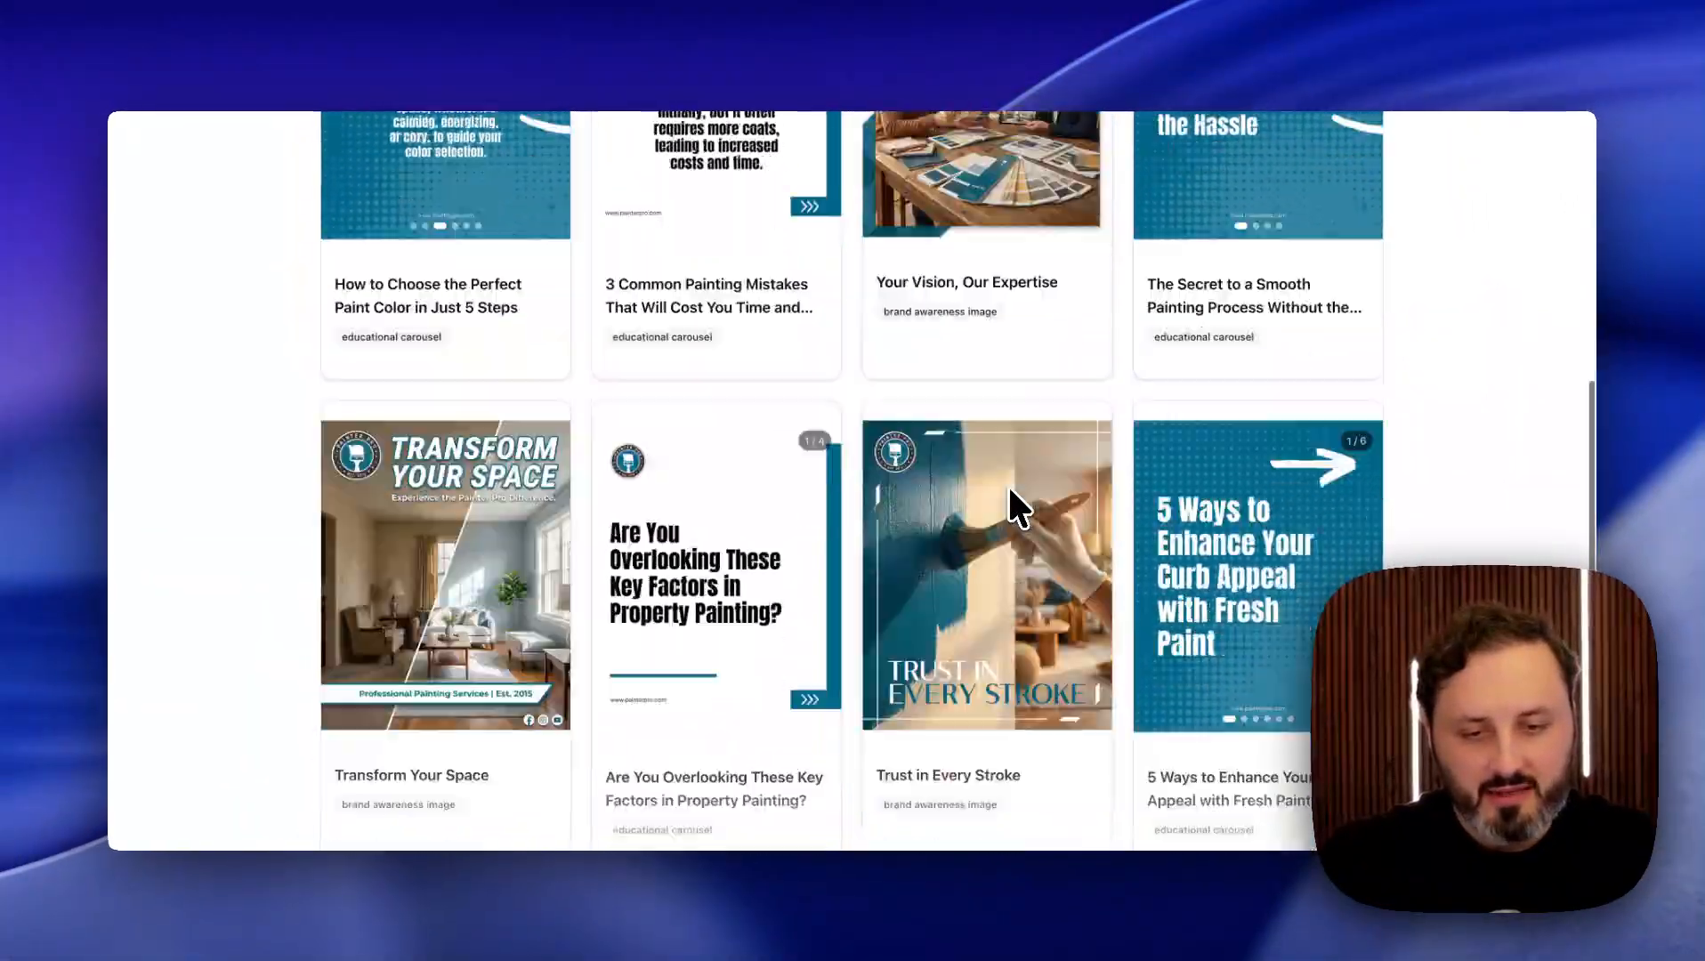
pyautogui.scroll(-2, 1007, 483)
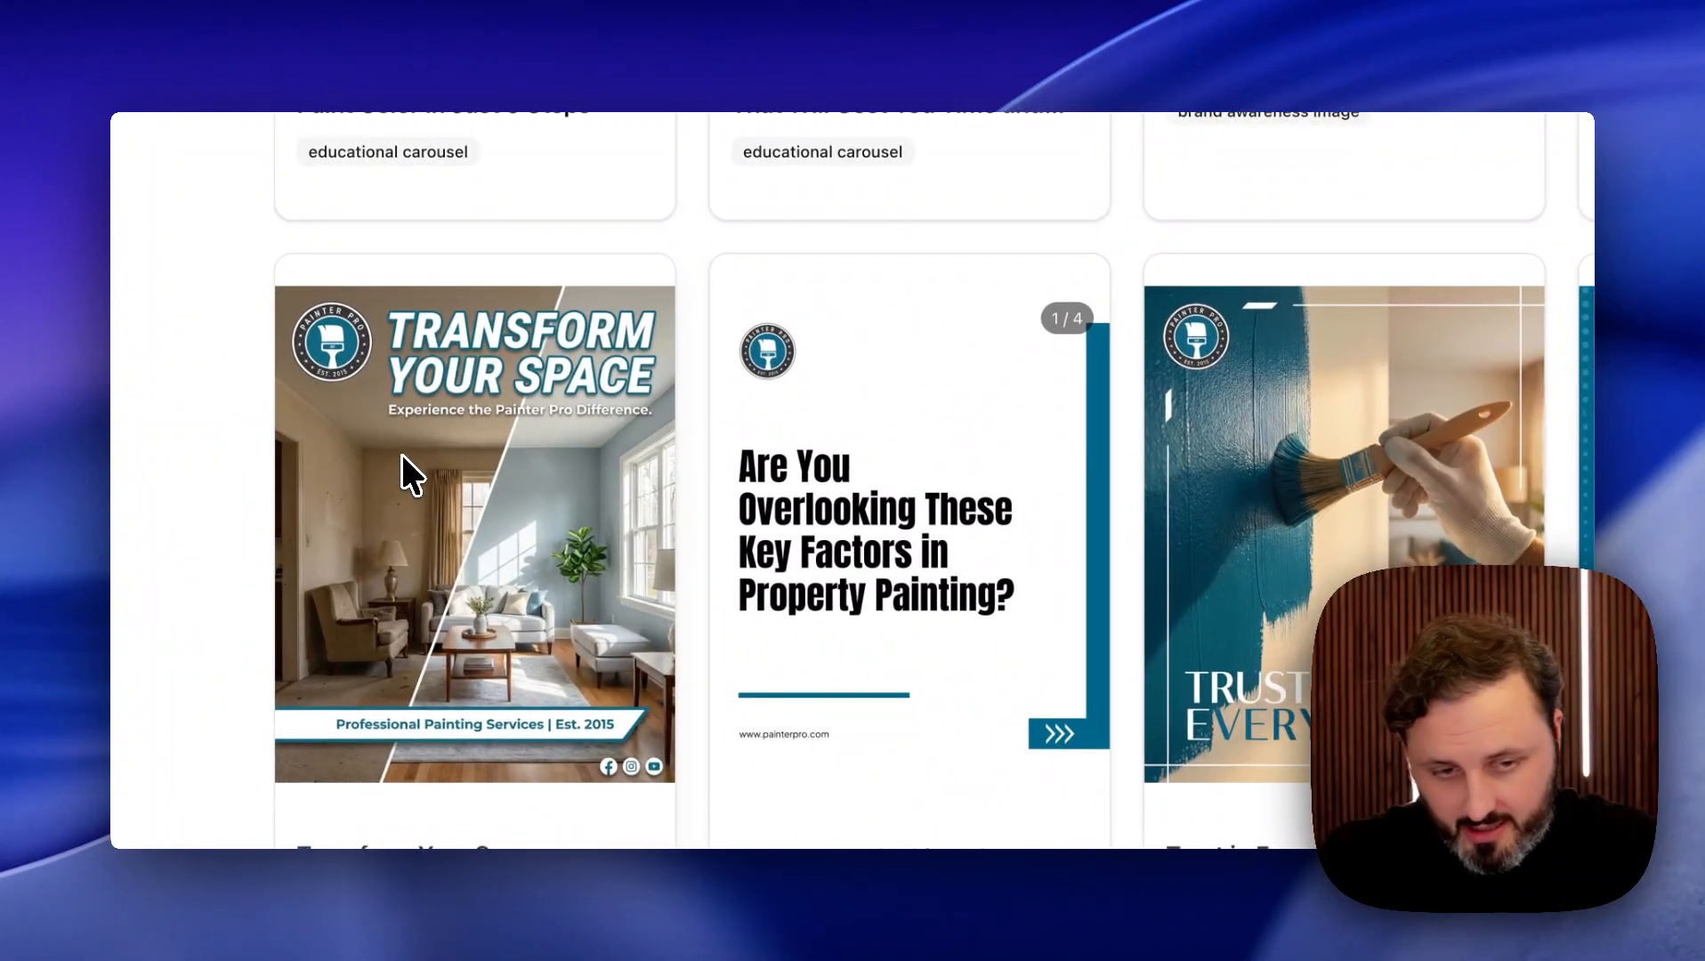
pyautogui.scroll(-1, 890, 614)
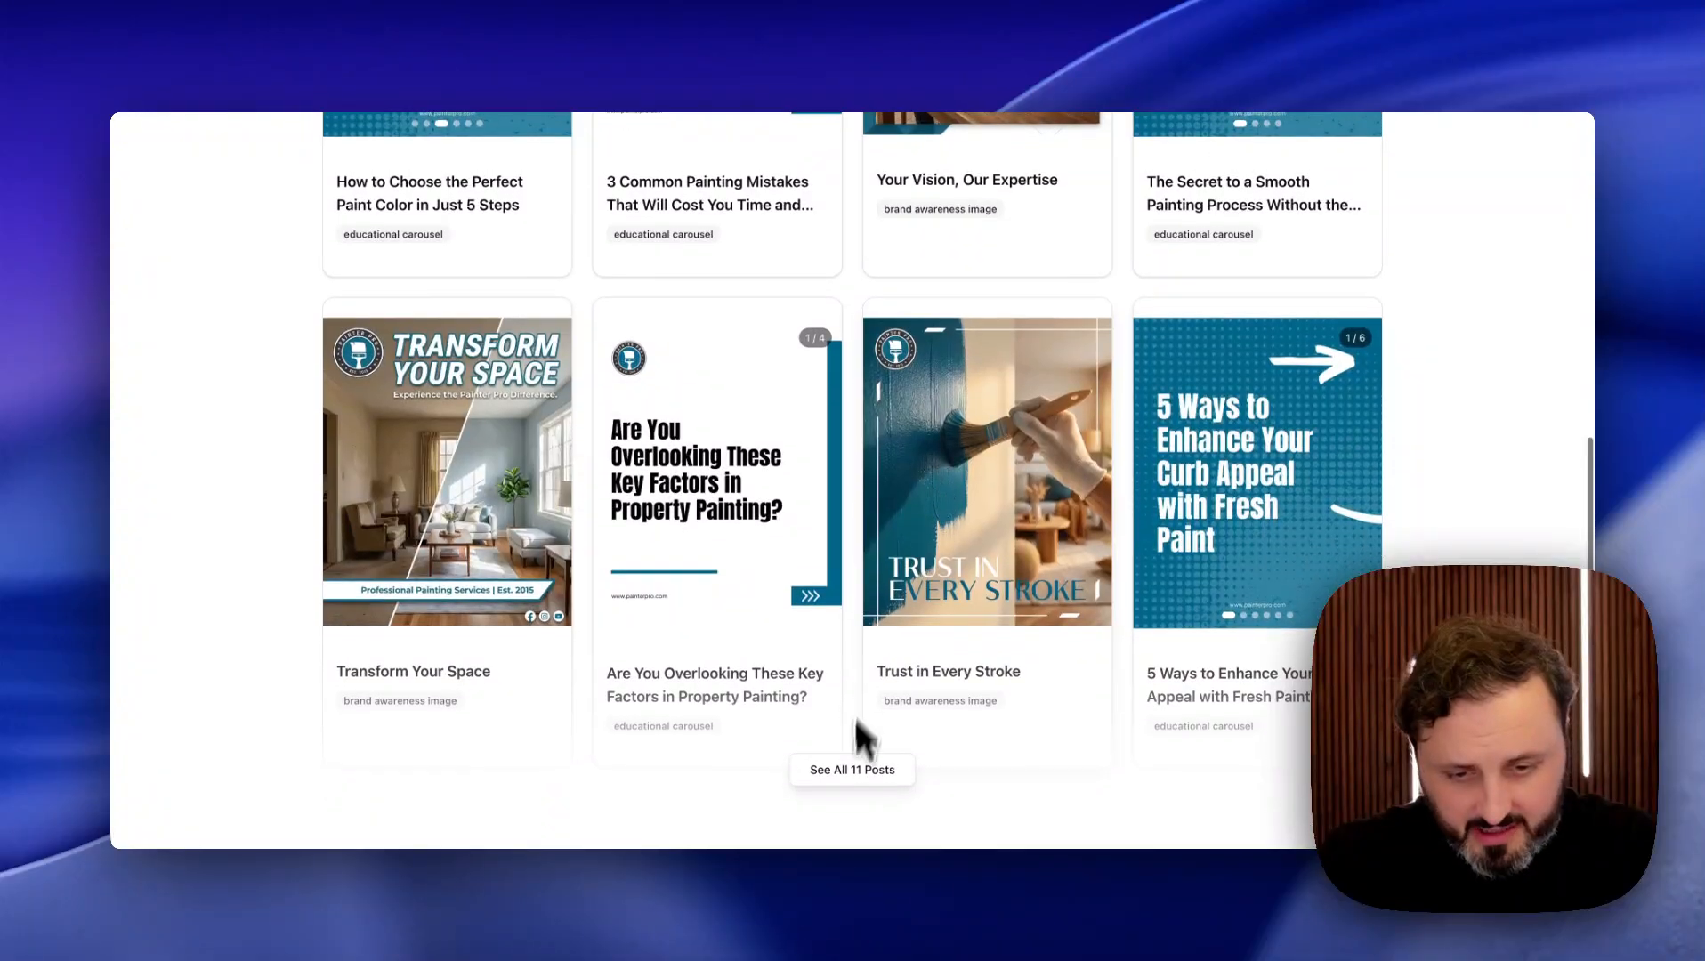
pyautogui.click(847, 773)
pyautogui.scroll(-5, 901, 566)
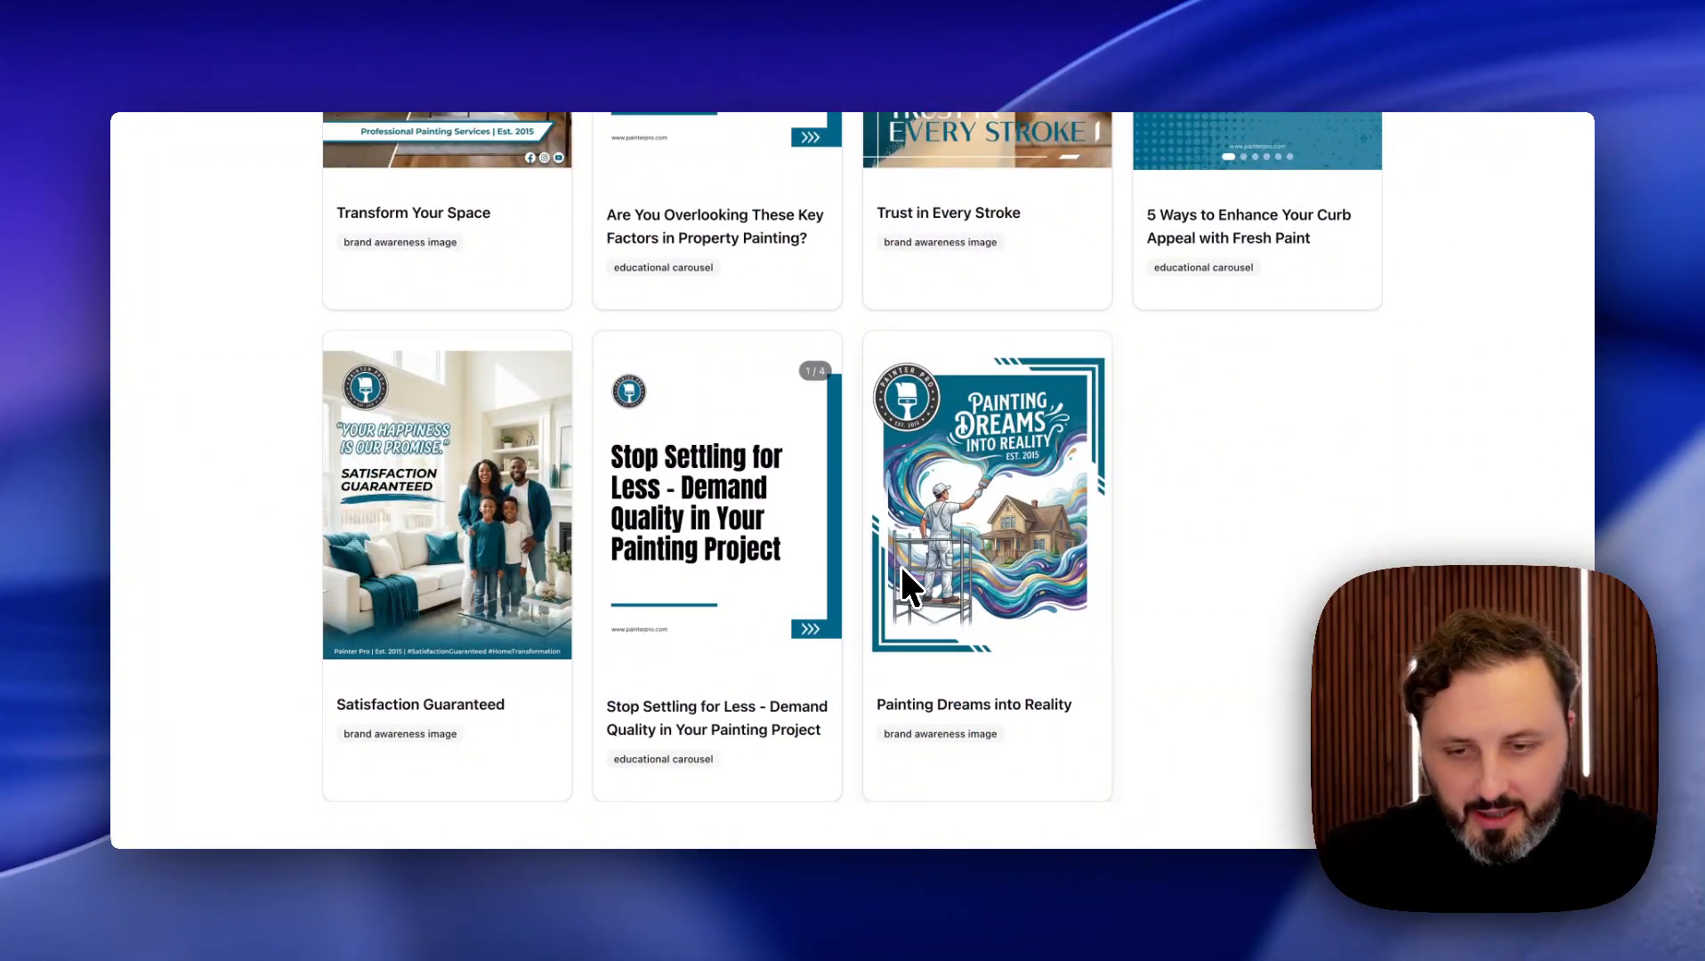
pyautogui.scroll(3, 899, 563)
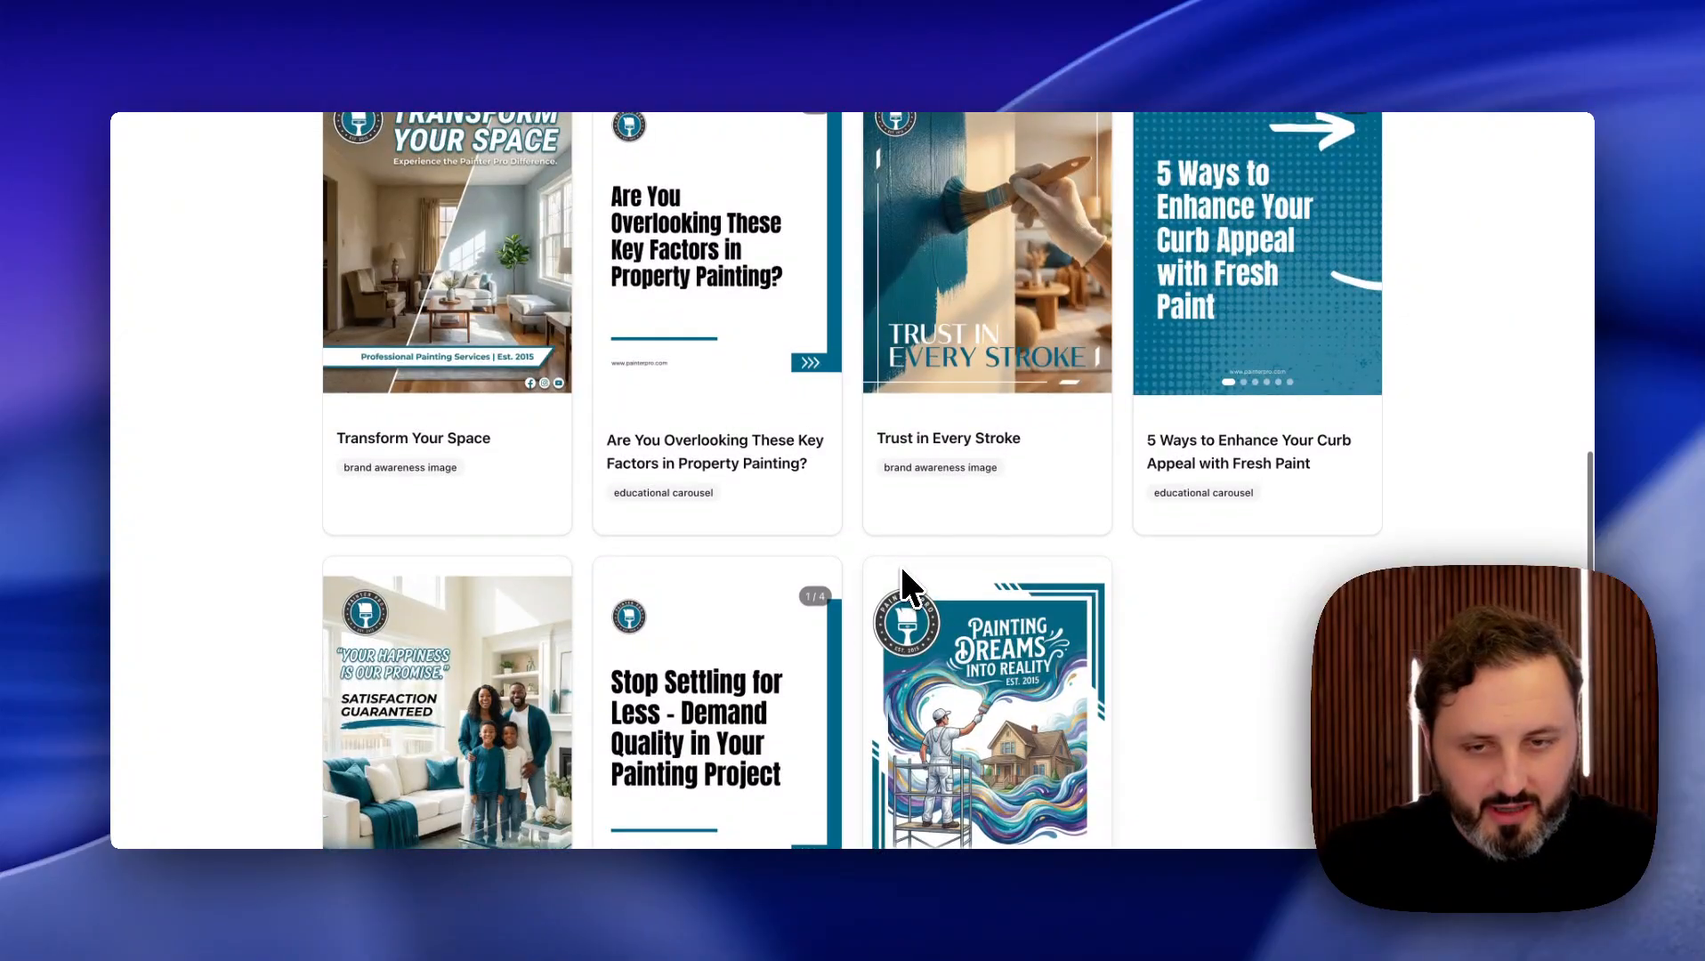
pyautogui.scroll(-3, 900, 565)
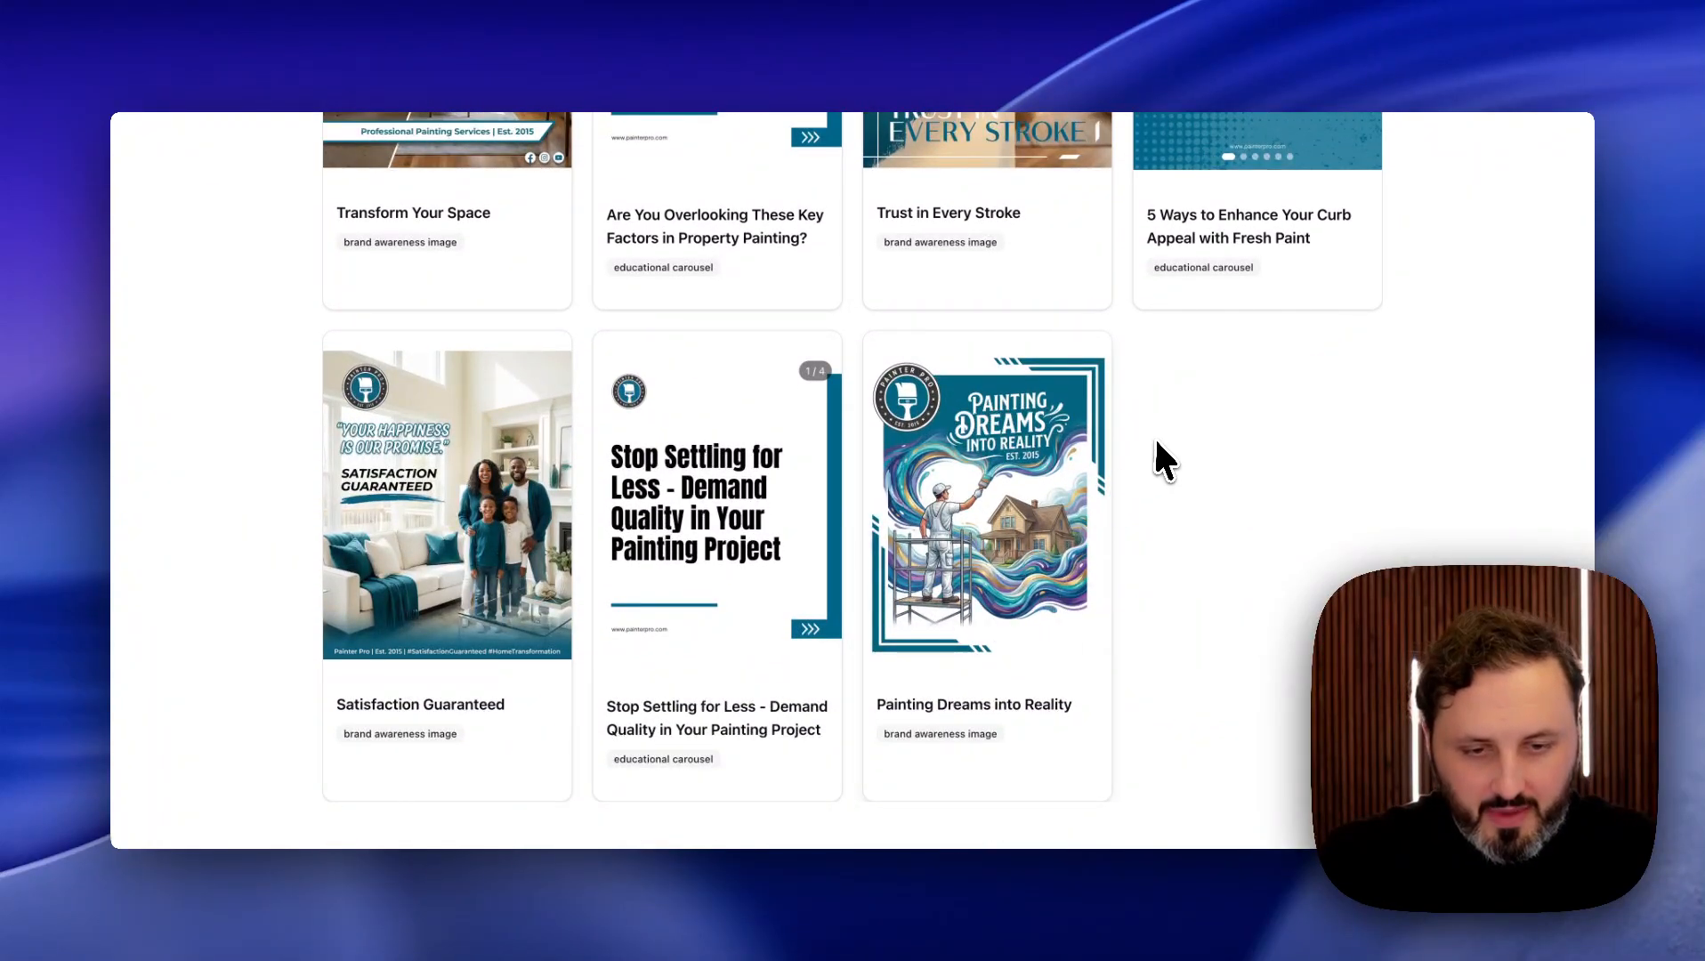
pyautogui.scroll(6, 1156, 435)
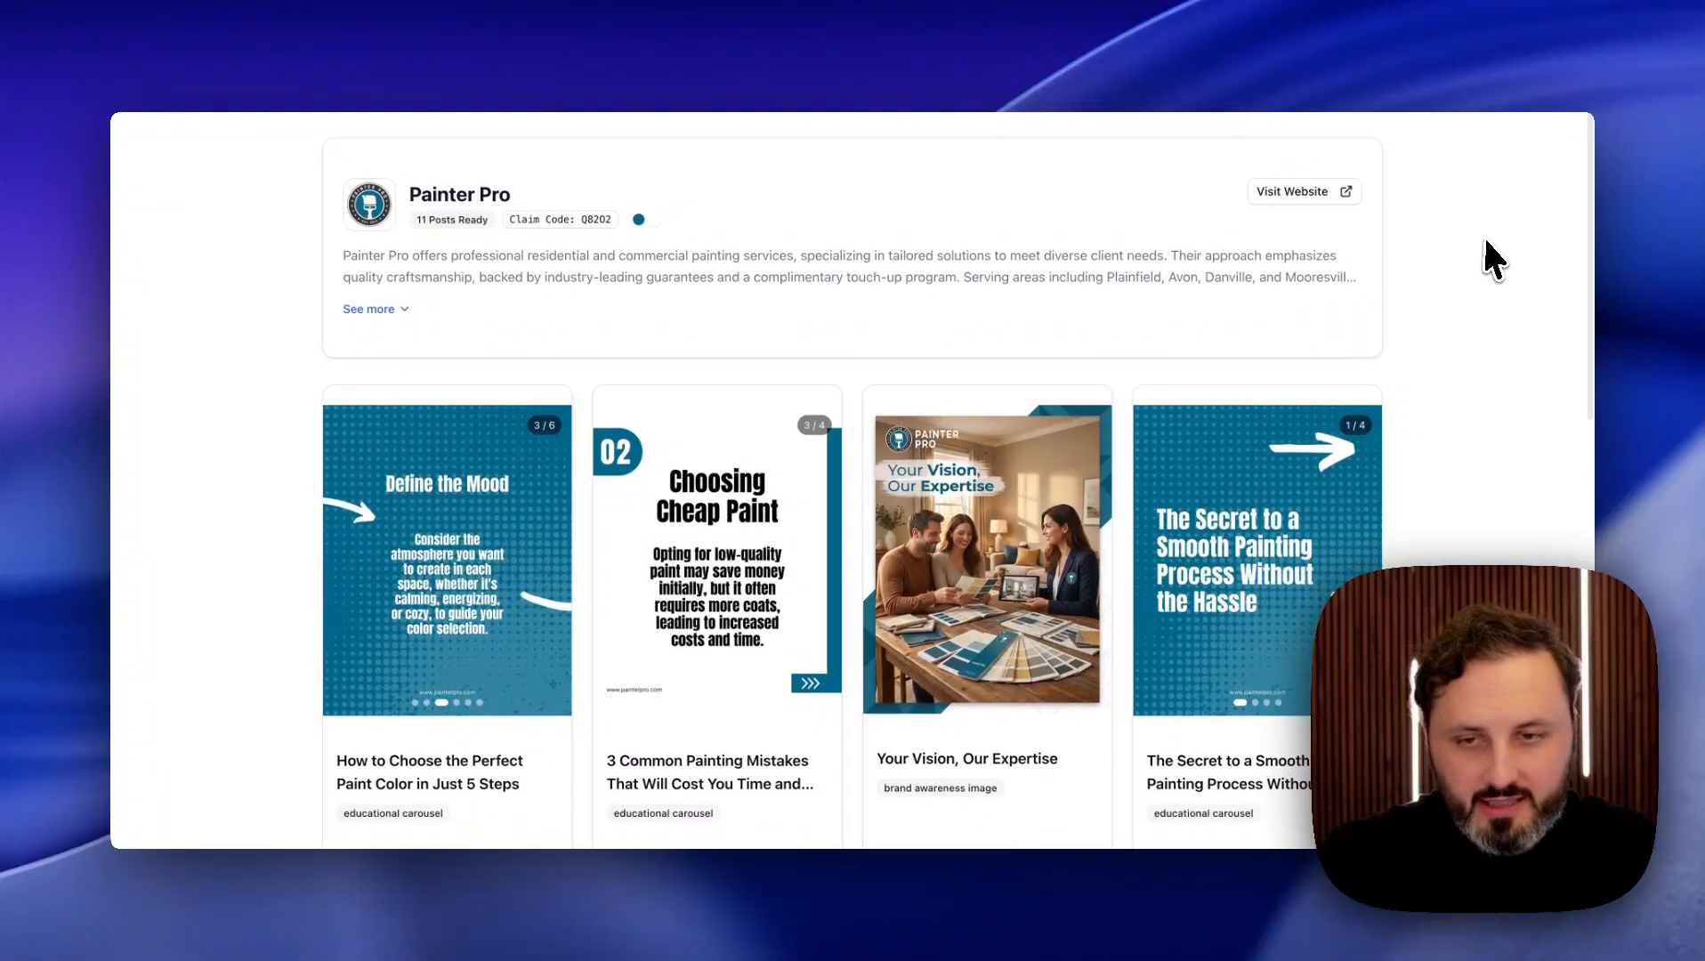